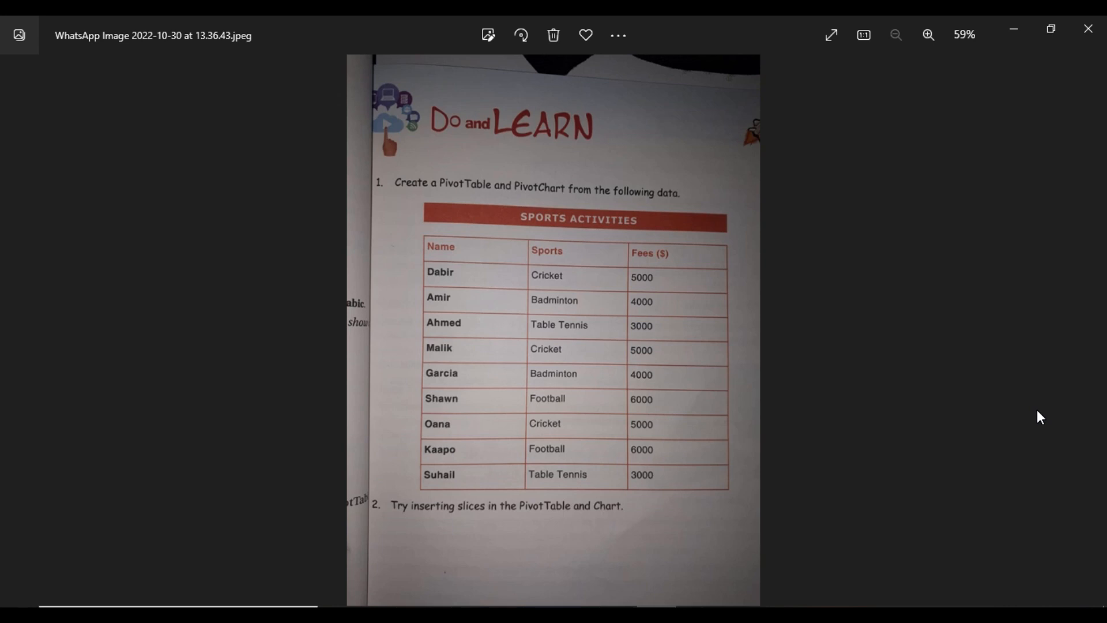
Compare the reference photo of the Sports Activities table with the blank workbook.
{"action": "left_click", "coordinate": [695, 612]}
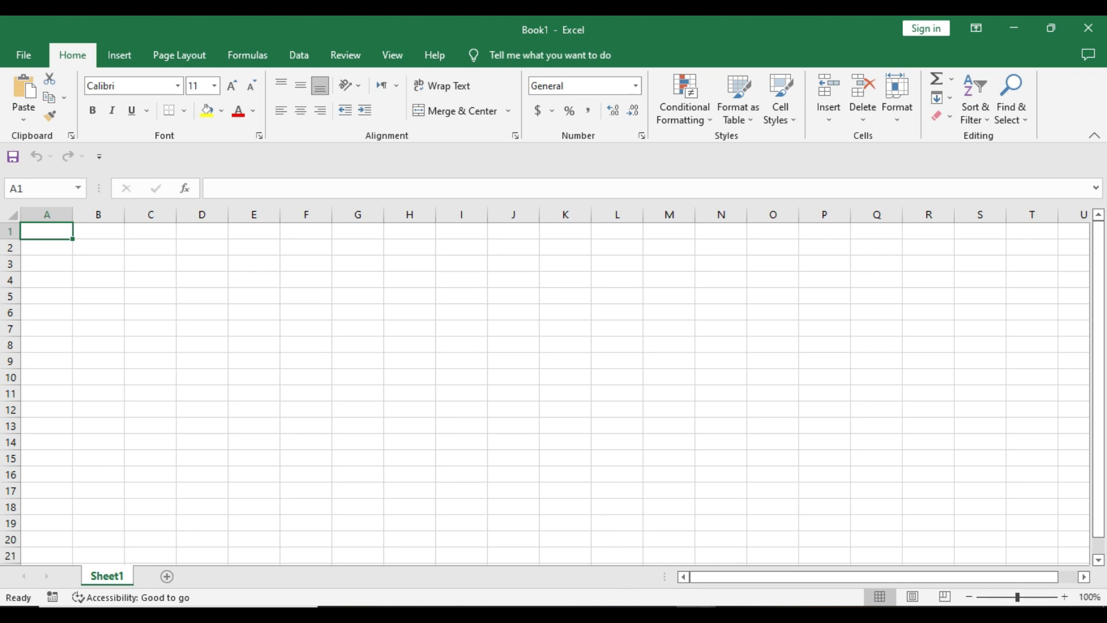
{"action": "left_click", "coordinate": [657, 612]}
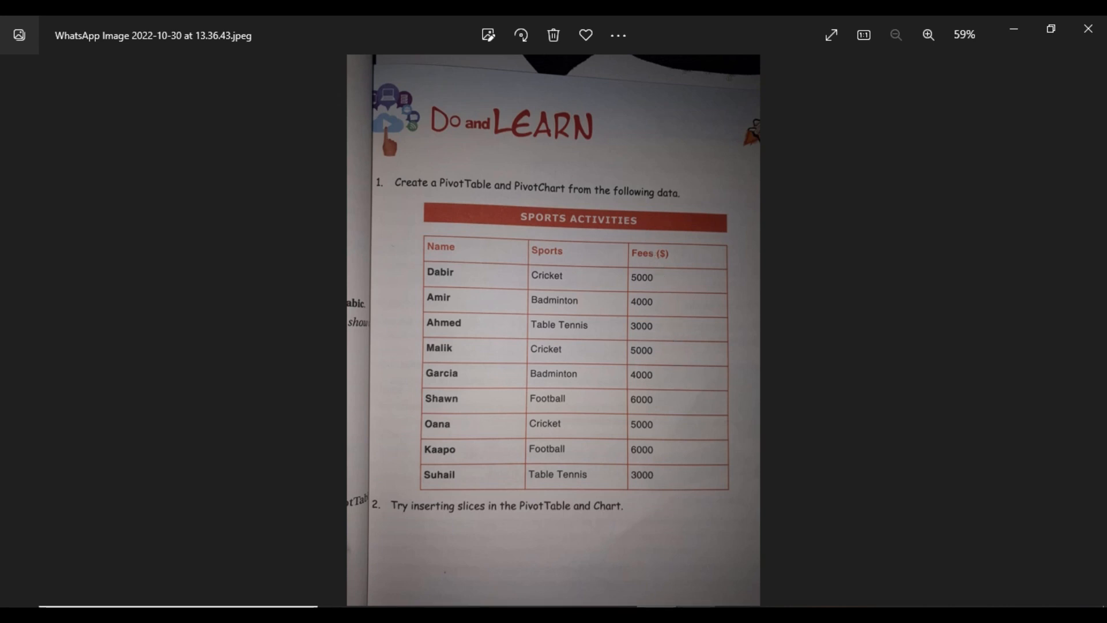
{"action": "left_click", "coordinate": [669, 606]}
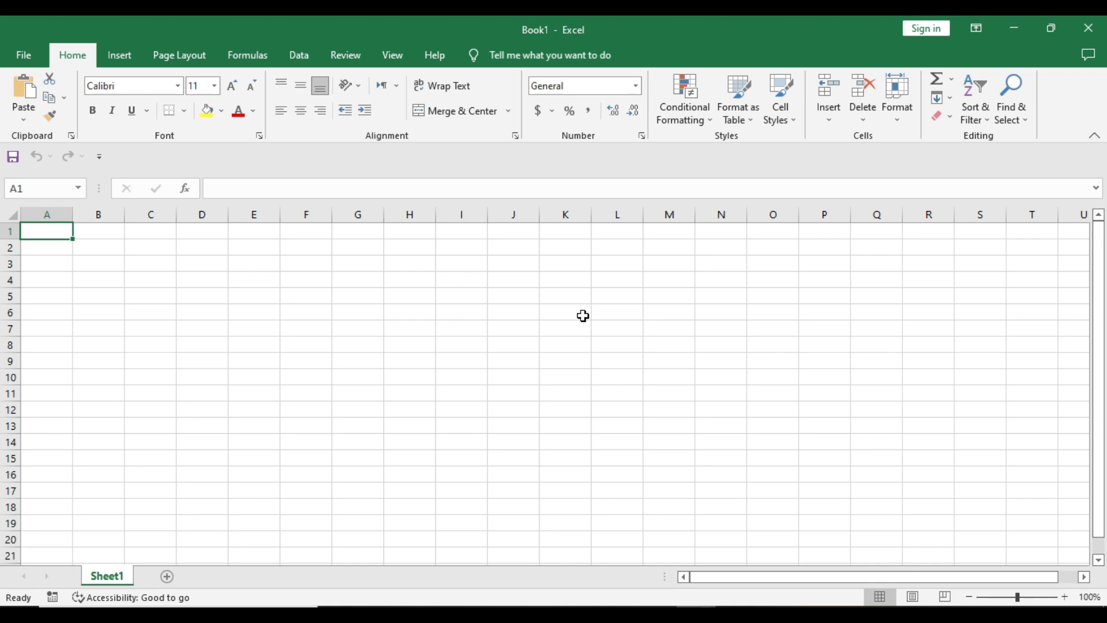
Enter the title Sports Activities in cell A1, correcting its spelling.
{"action": "key", "text": "F2"}
{"action": "type", "text": "Sports Actvities"}
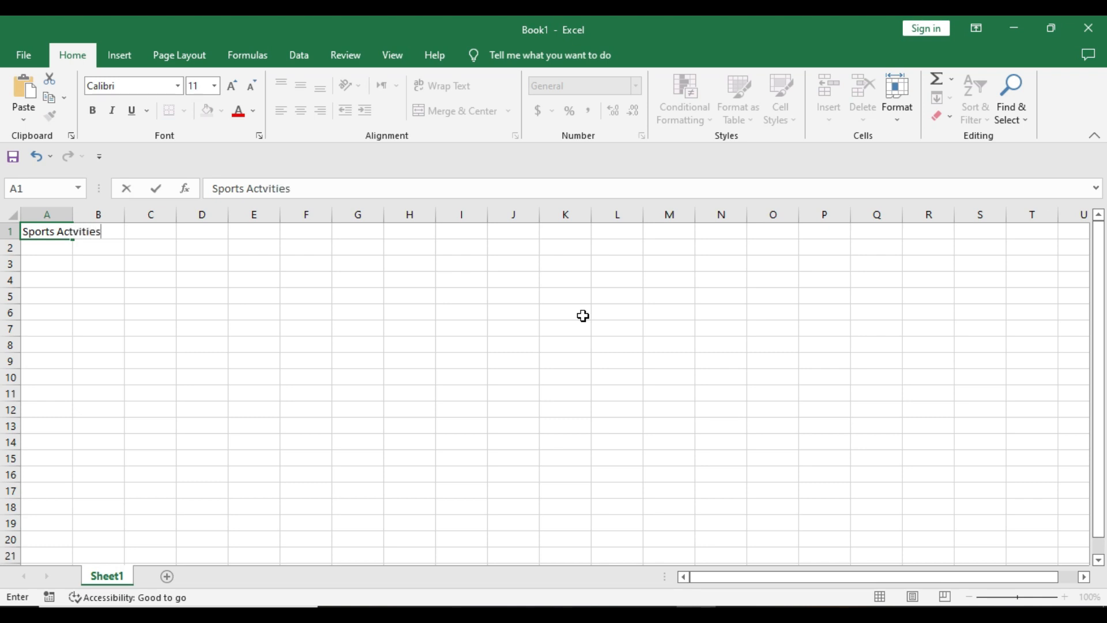
{"action": "left_click", "coordinate": [72, 232]}
{"action": "type", "text": "i"}
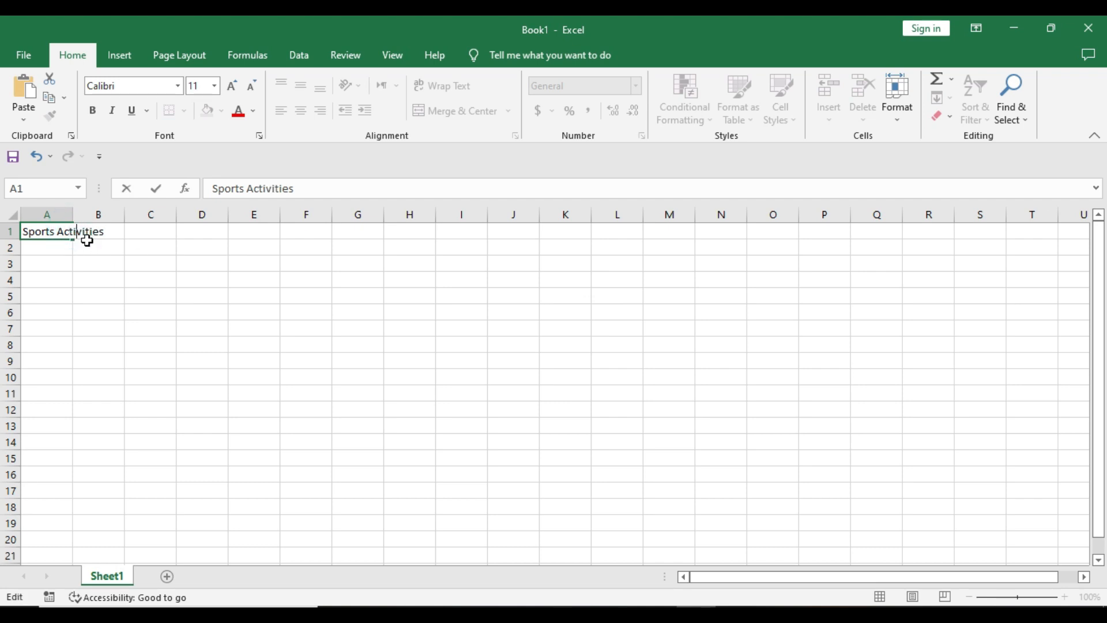
{"action": "left_click", "coordinate": [43, 249]}
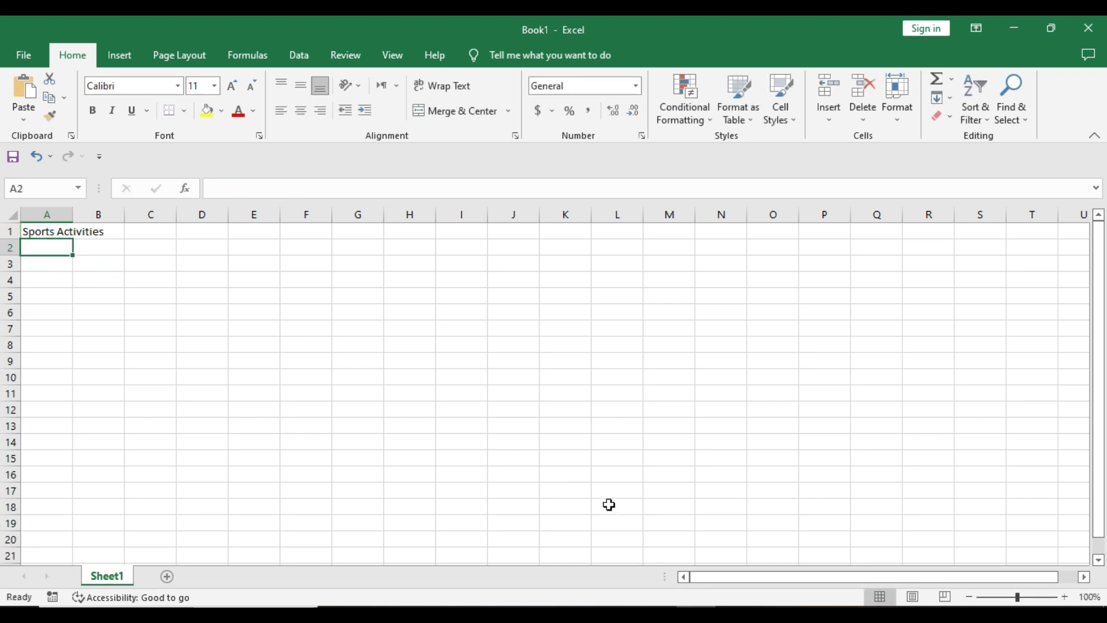
Enter the names Amir, Ameer and Rehan in column A below the title.
{"action": "left_click", "coordinate": [655, 613]}
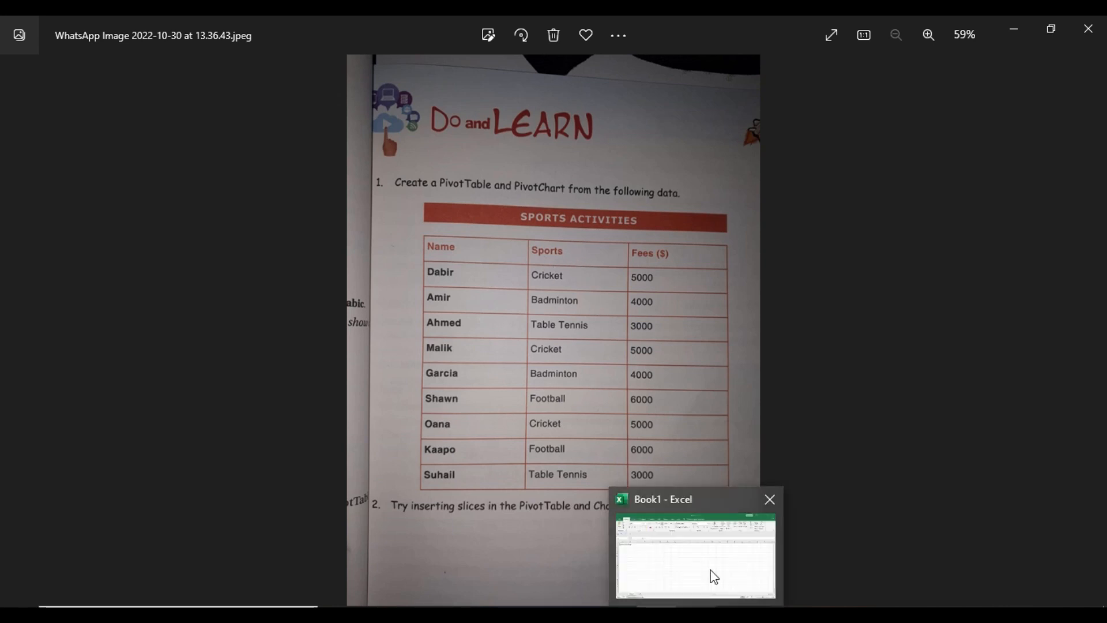
{"action": "left_click", "coordinate": [711, 574]}
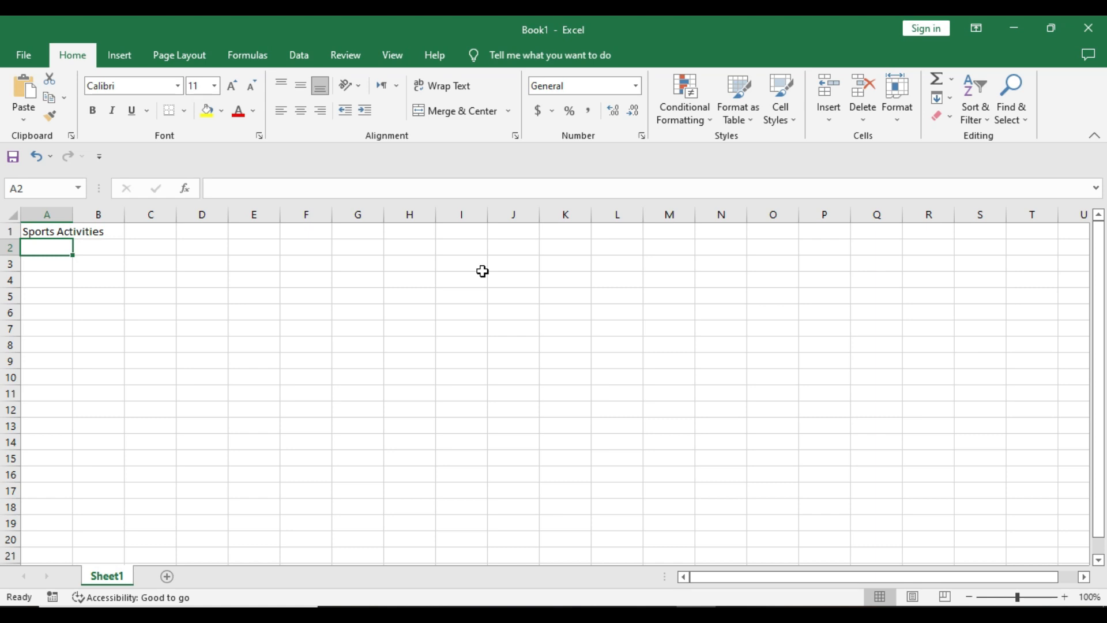
{"action": "type", "text": "Amir"}
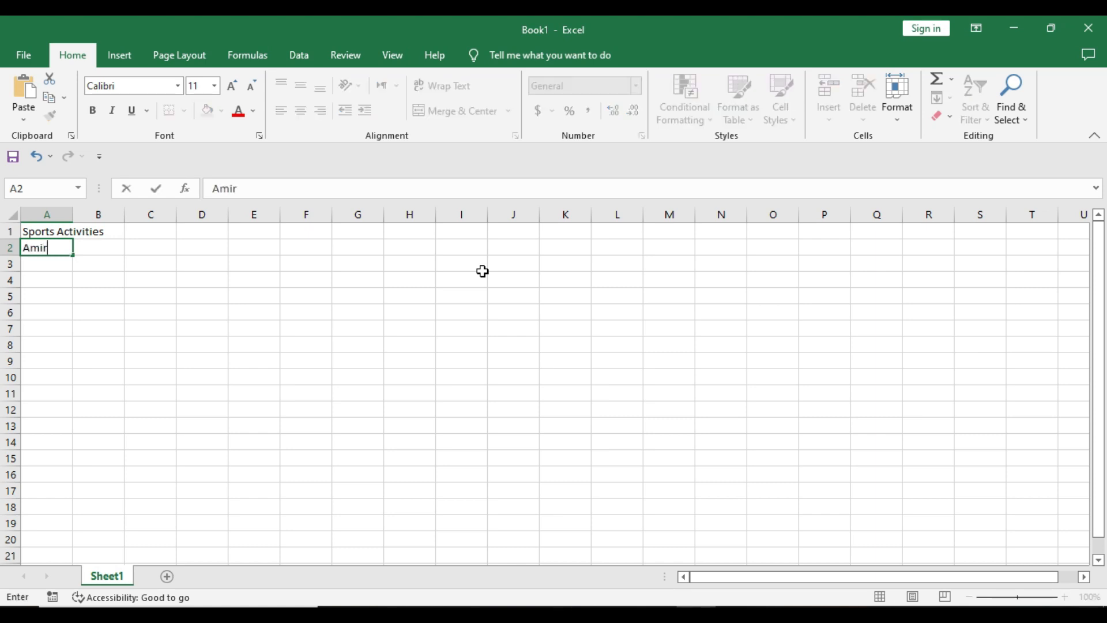
{"action": "key", "text": "Return"}
{"action": "type", "text": "Ammer"}
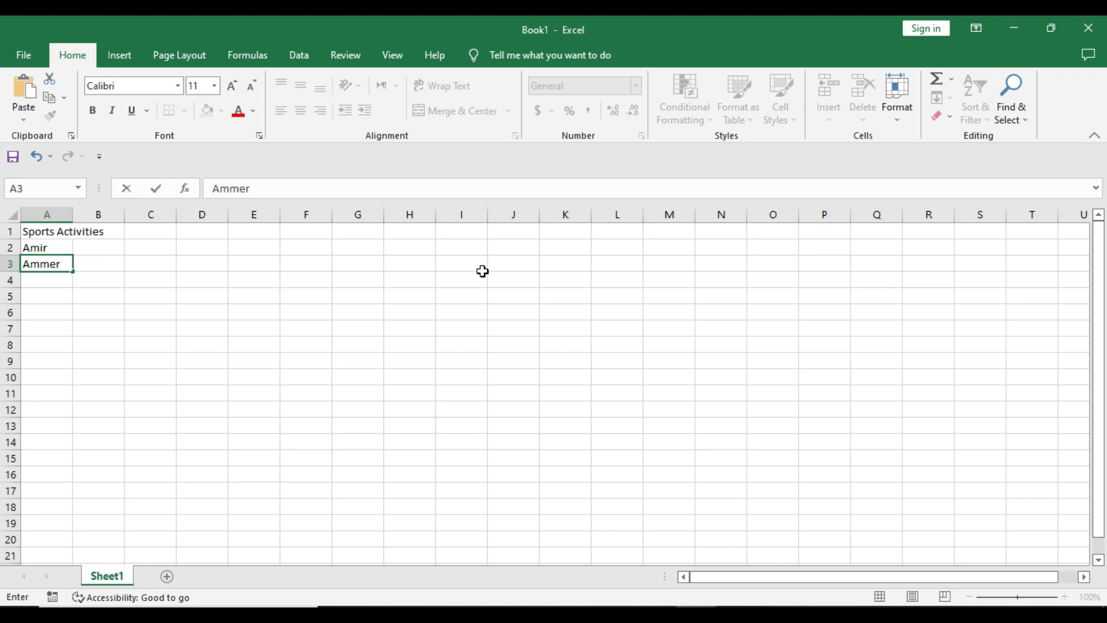
{"action": "key", "text": "BackSpace"}
{"action": "key", "text": "BackSpace"}
{"action": "key", "text": "BackSpace"}
{"action": "type", "text": "eer"}
{"action": "key", "text": "Return"}
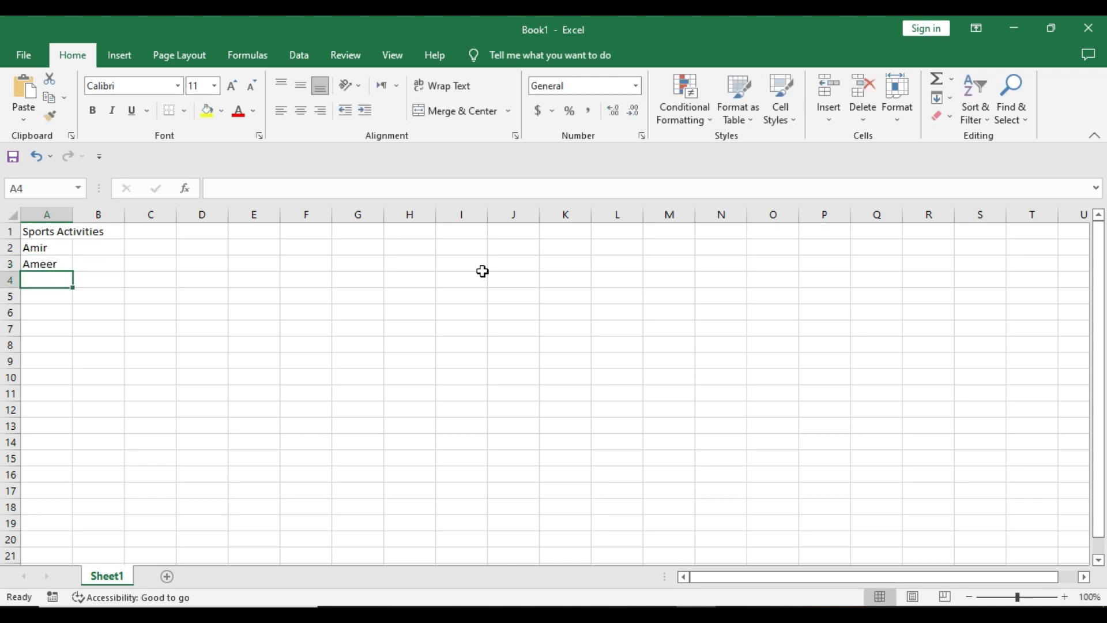
{"action": "type", "text": "Rehan"}
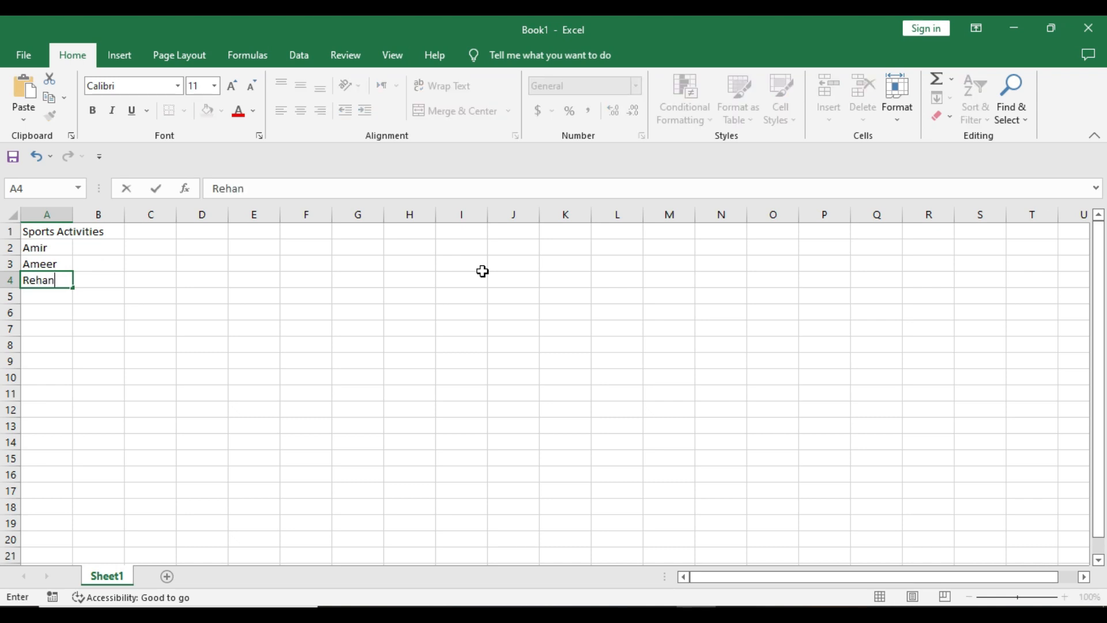
{"action": "key", "text": "Return"}
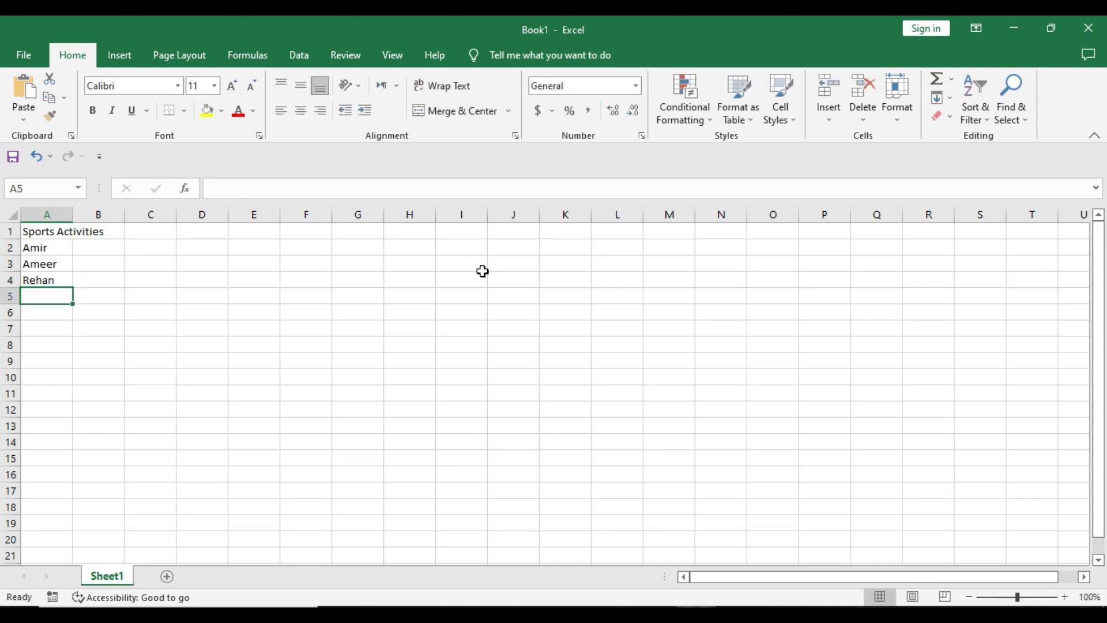
Enter the names Shaan, Mohammad, Reena, Suman and Kareem further down column A.
{"action": "type", "text": "Shaan"}
{"action": "key", "text": "Return"}
{"action": "type", "text": "Moha"}
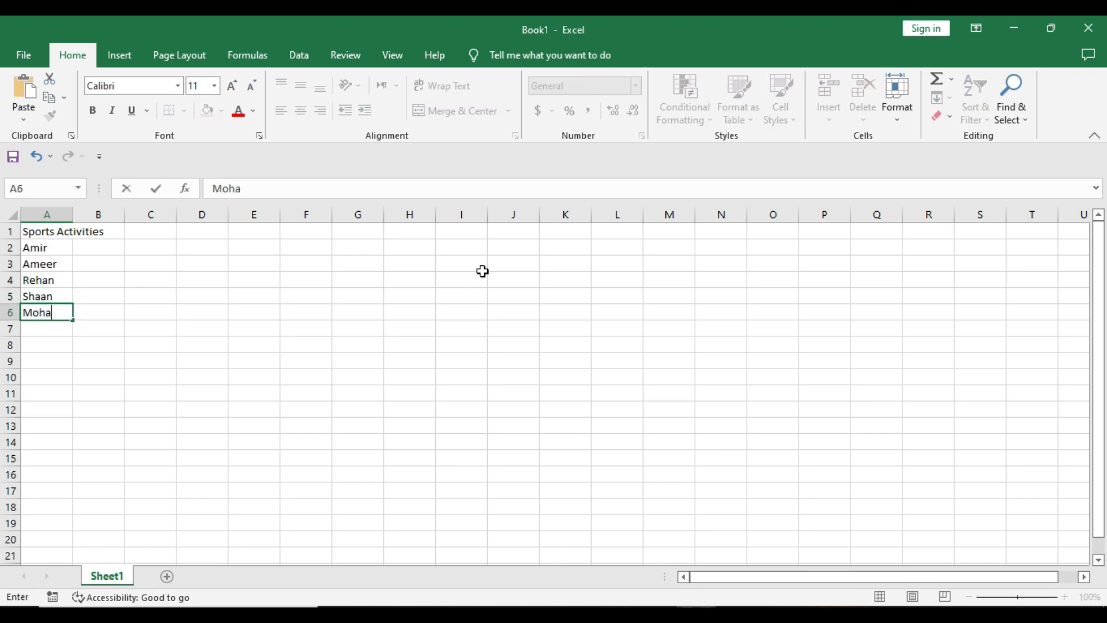
{"action": "type", "text": "mmad"}
{"action": "key", "text": "Return"}
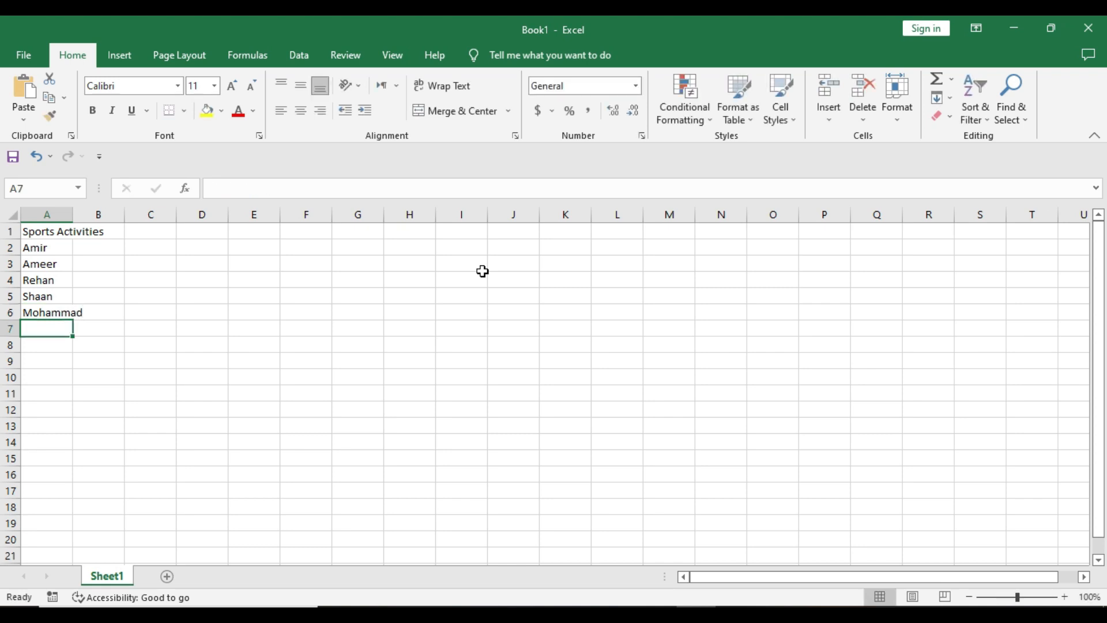
{"action": "type", "text": "Reena"}
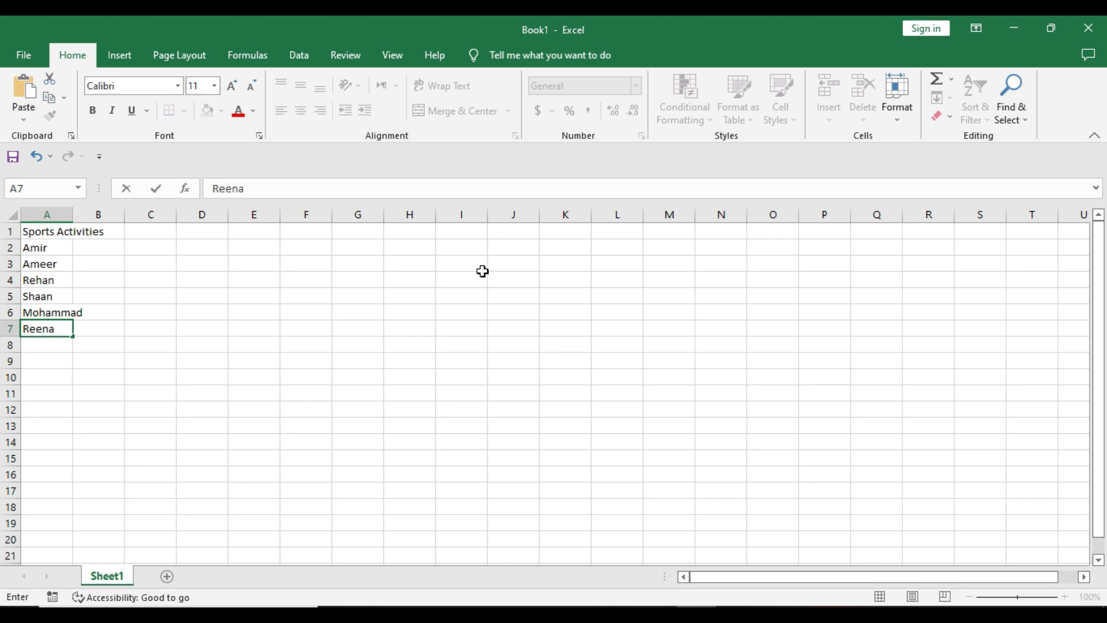
{"action": "key", "text": "Return"}
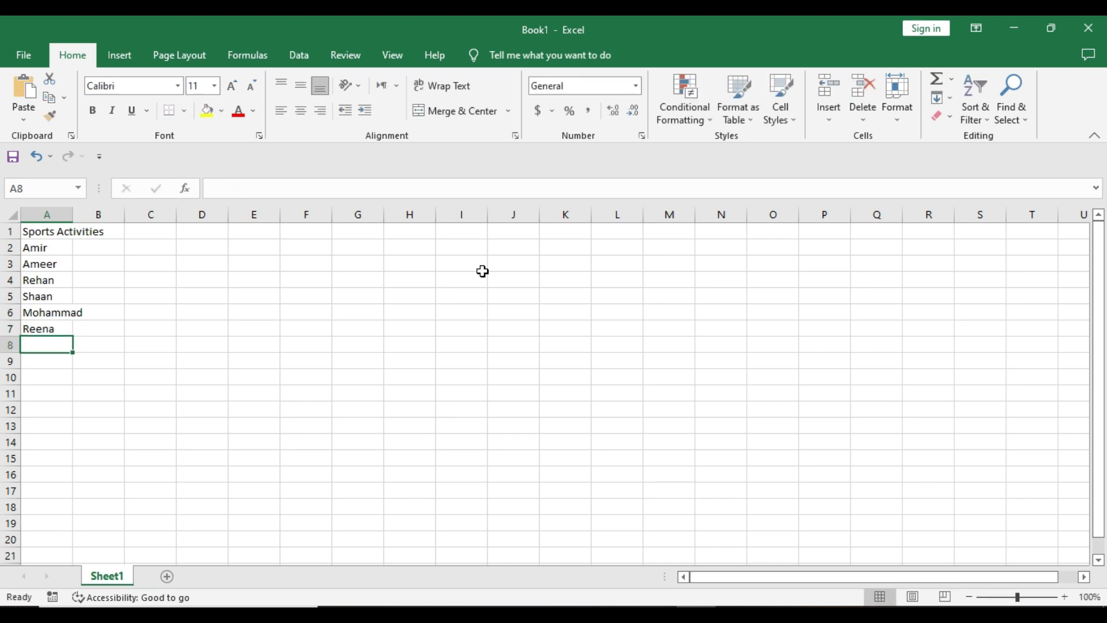
{"action": "type", "text": "Suman"}
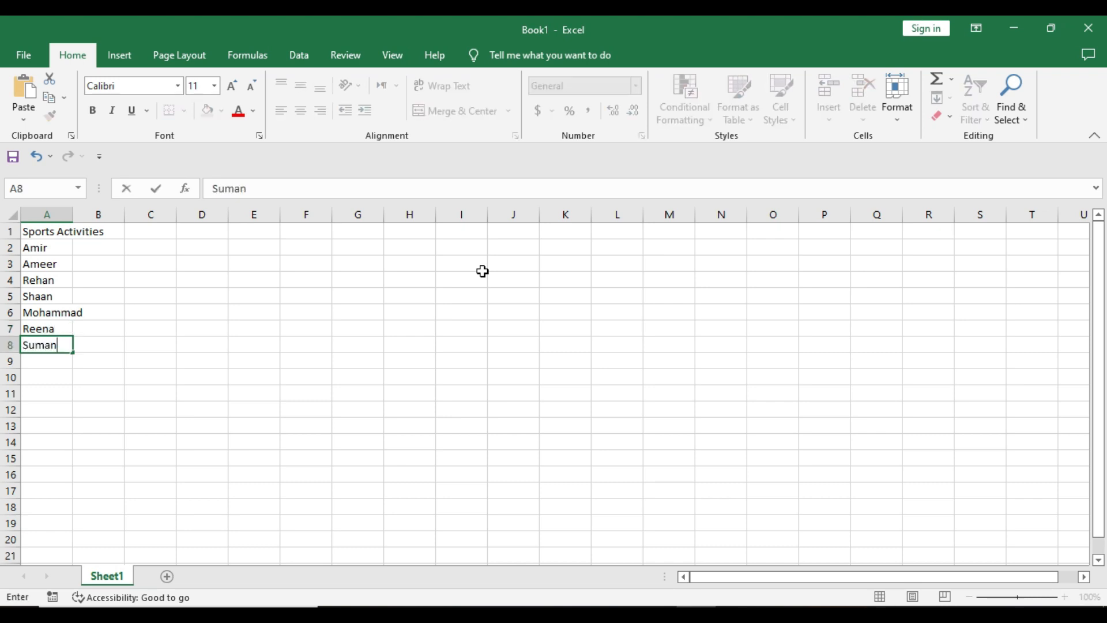
{"action": "key", "text": "Return"}
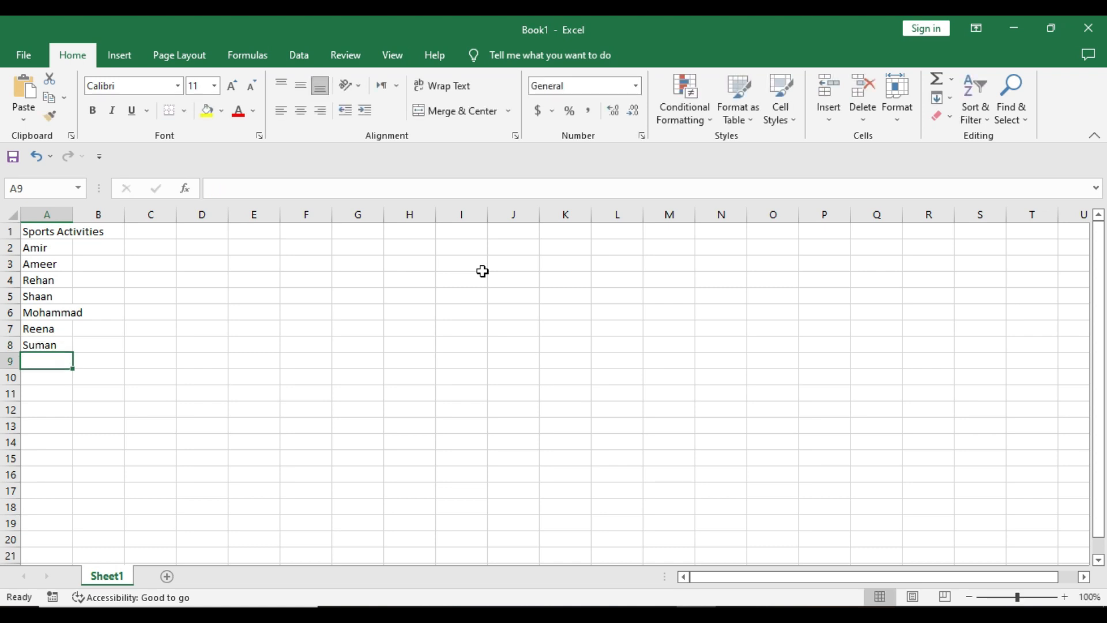
{"action": "type", "text": "K"}
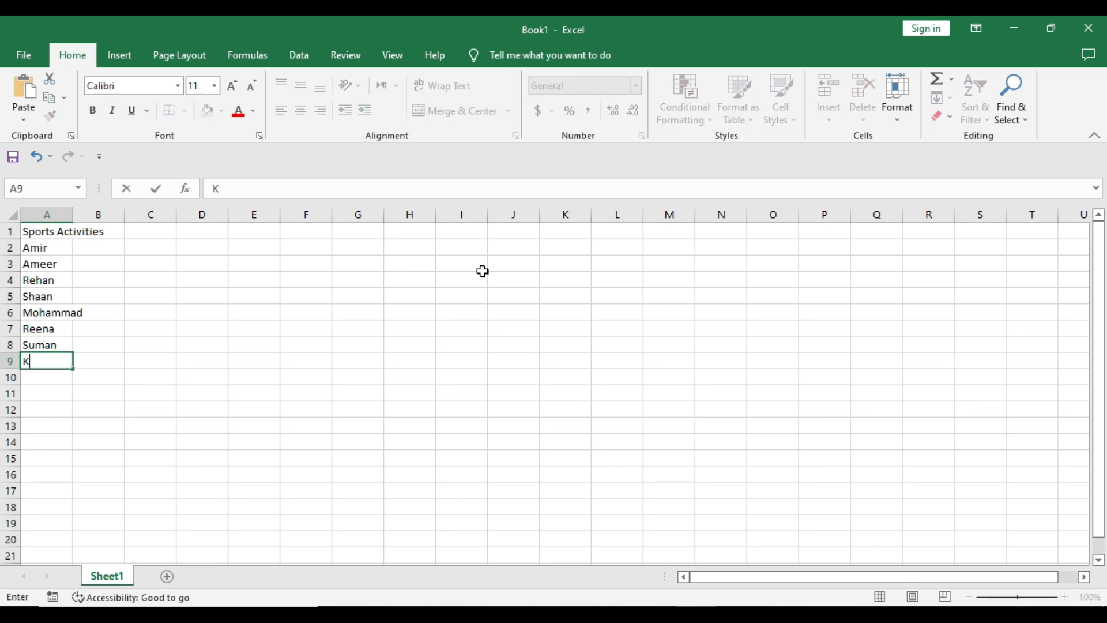
{"action": "type", "text": "areem"}
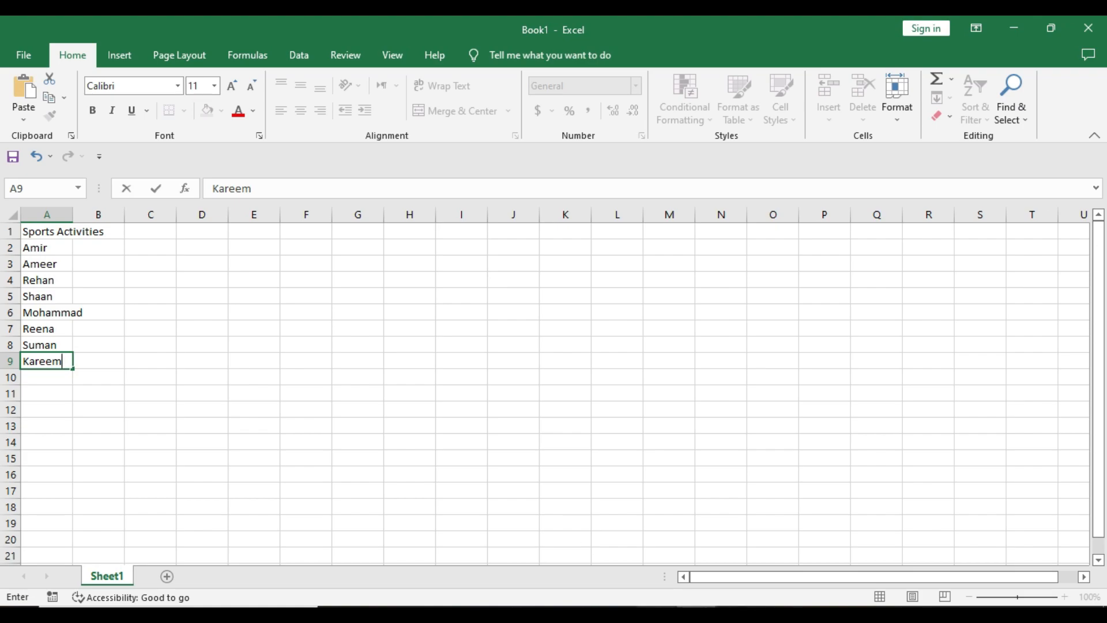
Move the list of names down one row so that row 2 is empty.
{"action": "left_click", "coordinate": [658, 613]}
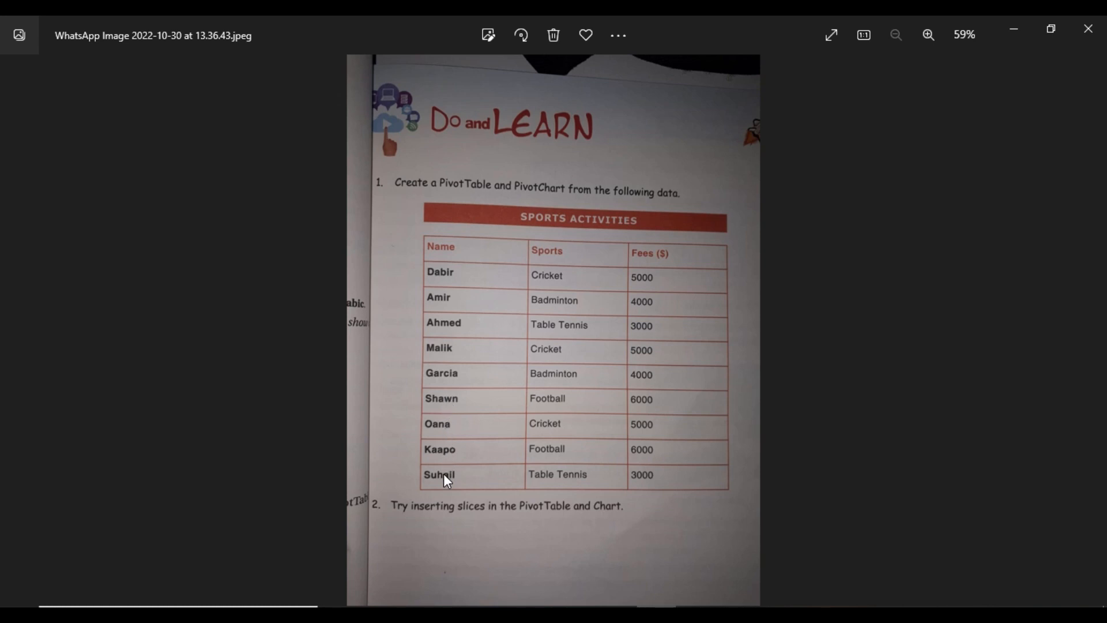
{"action": "left_click", "coordinate": [697, 613]}
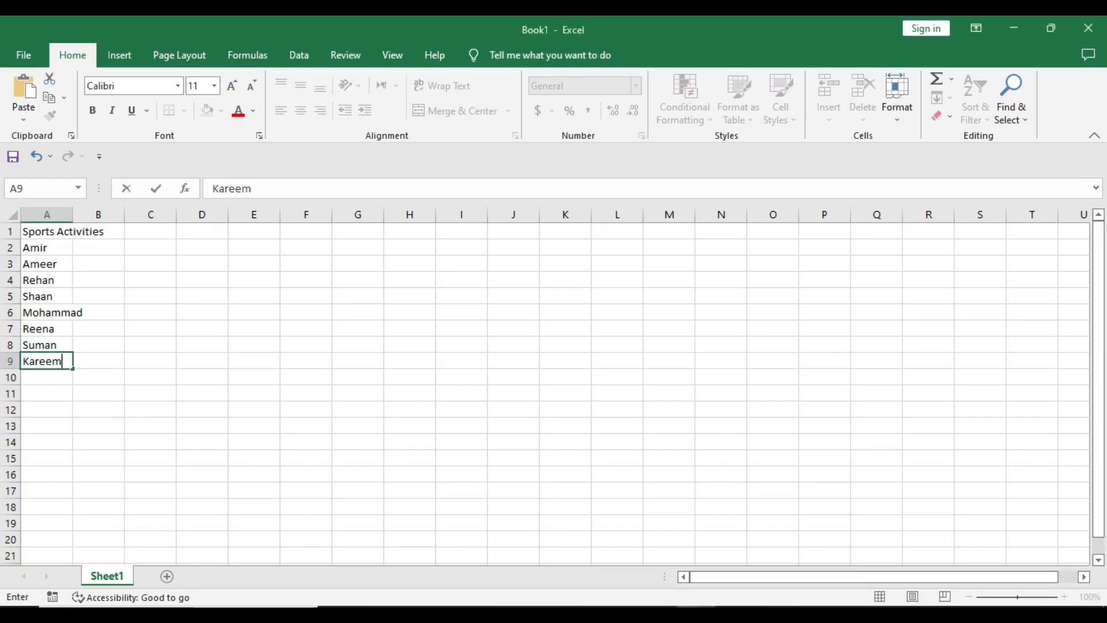
{"action": "left_click_drag", "start_coordinate": [52, 247], "coordinate": [52, 354]}
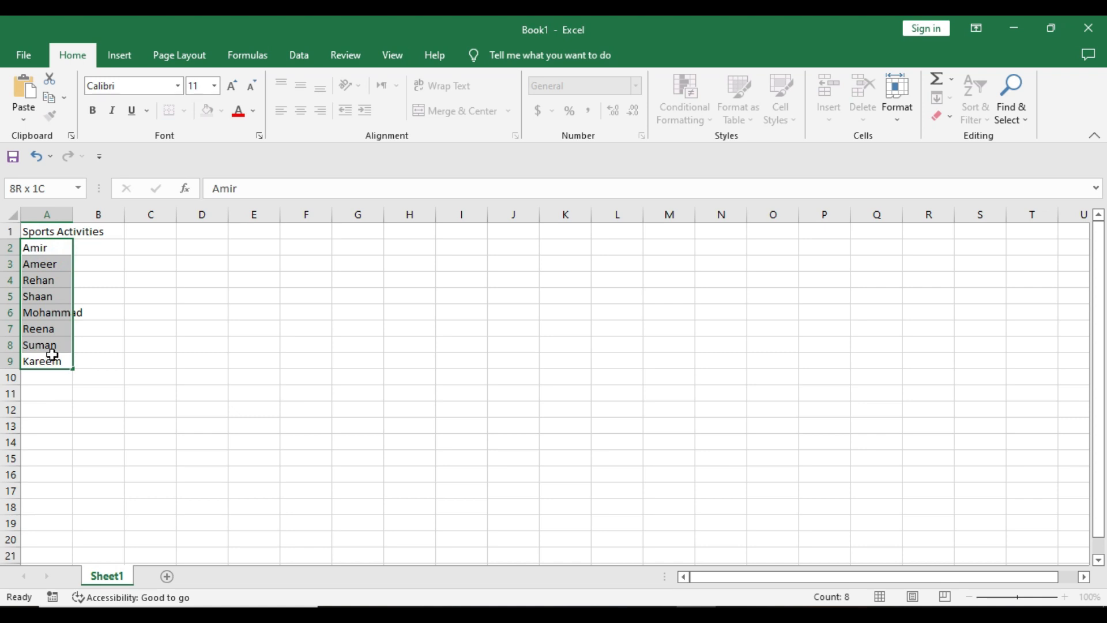
{"action": "left_click_drag", "start_coordinate": [70, 244], "coordinate": [59, 261]}
{"action": "left_click", "coordinate": [64, 248]}
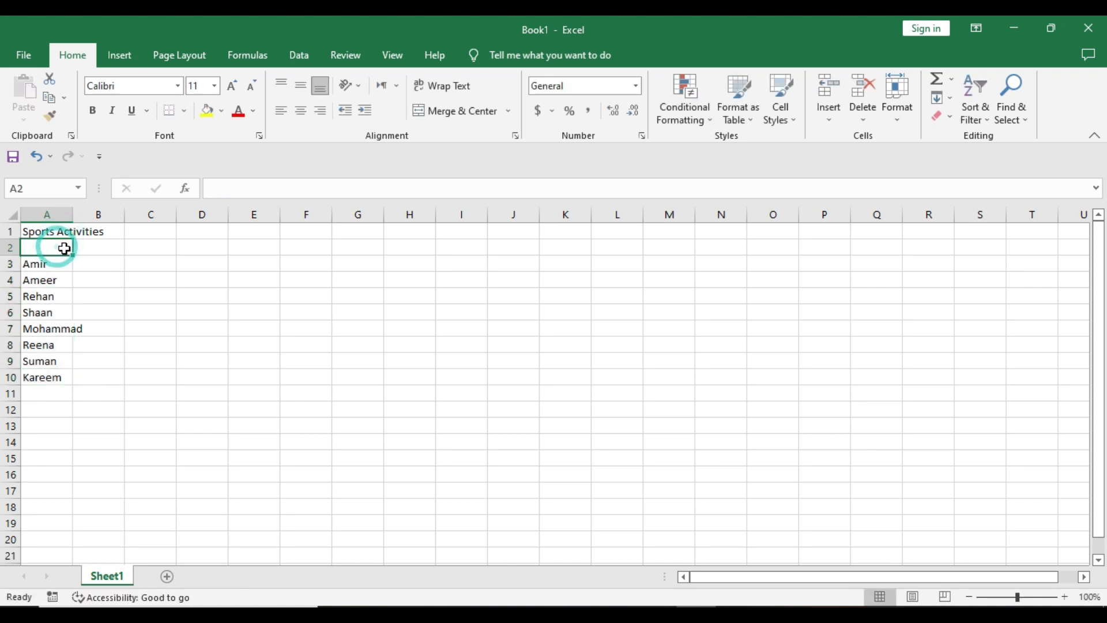
Enter the column headers Name, Sport and Fees in row 2.
{"action": "type", "text": "Na"}
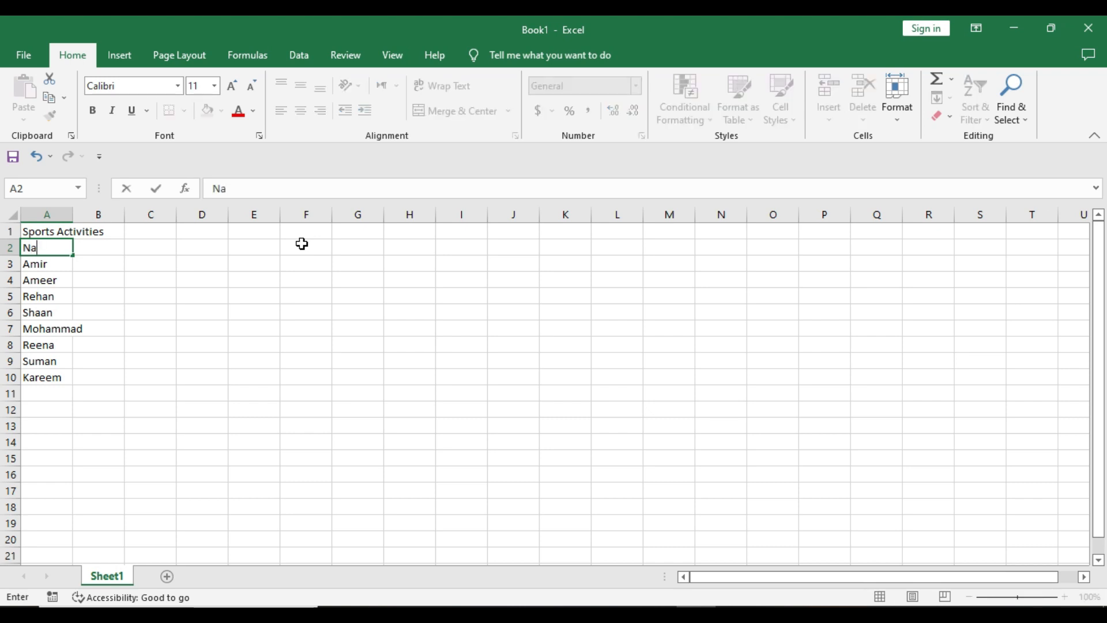
{"action": "type", "text": "me"}
{"action": "key", "text": "Tab"}
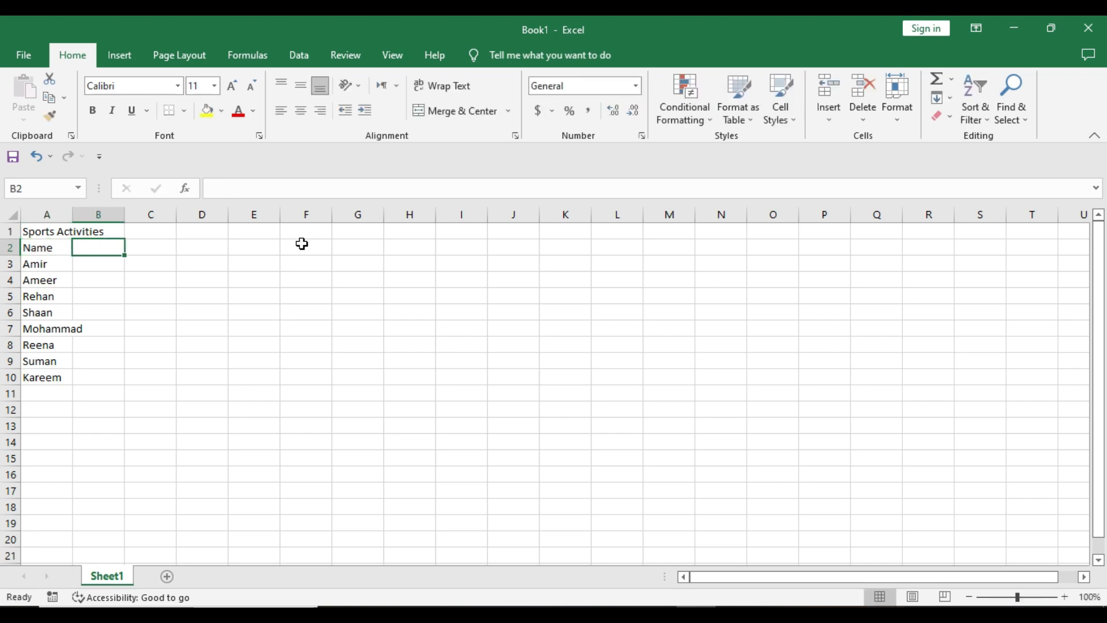
{"action": "type", "text": "Sport"}
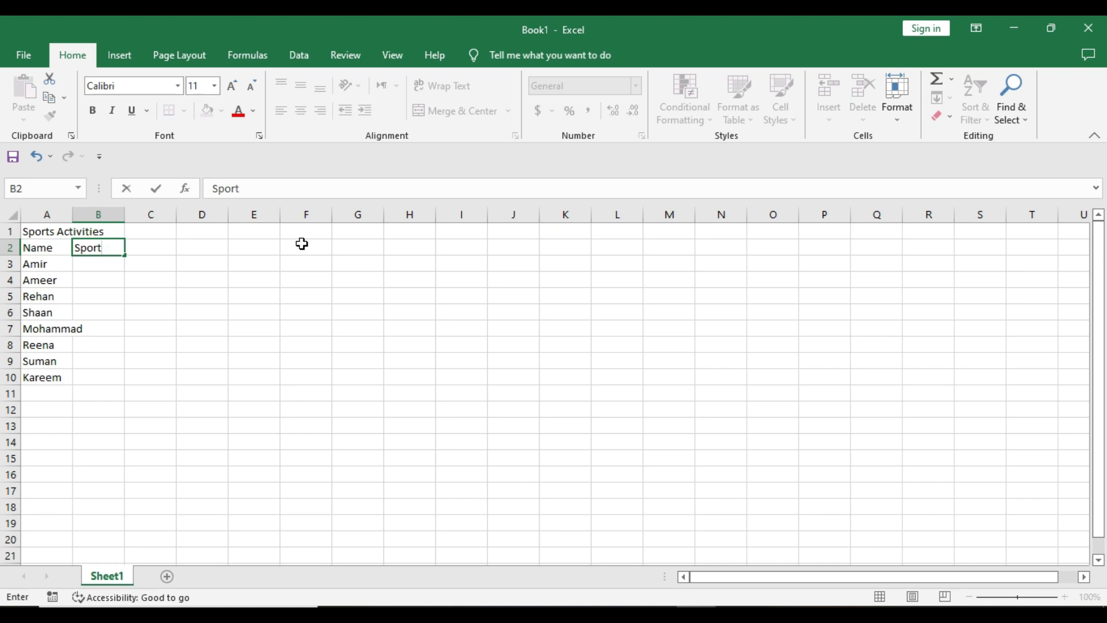
{"action": "left_click", "coordinate": [158, 245]}
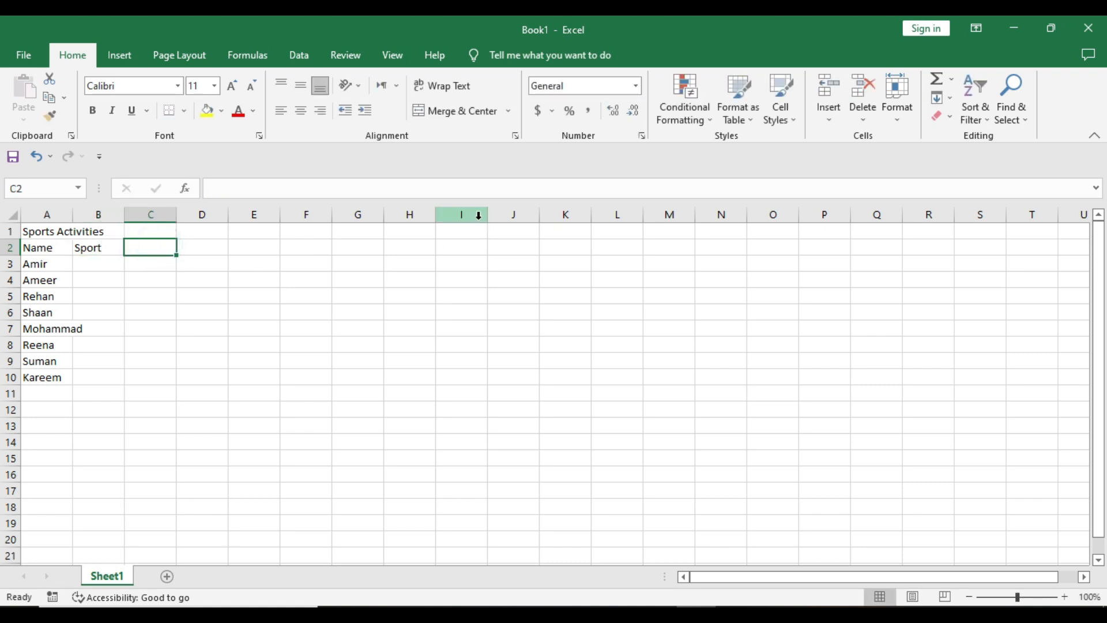
{"action": "type", "text": "Fees"}
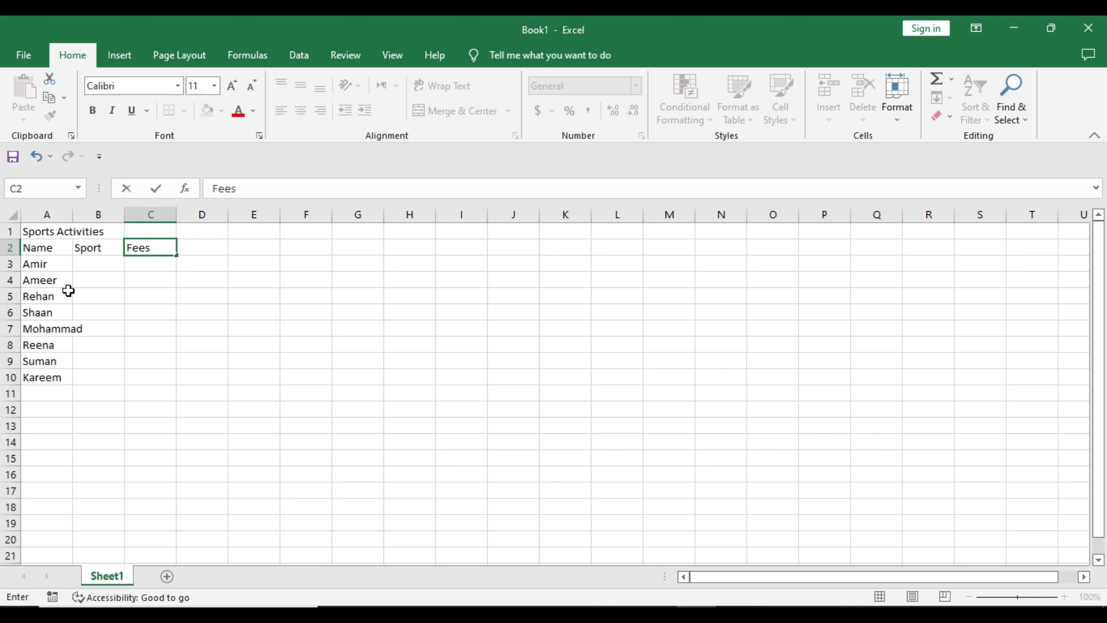
Widen columns A through C together.
{"action": "left_click", "coordinate": [63, 212]}
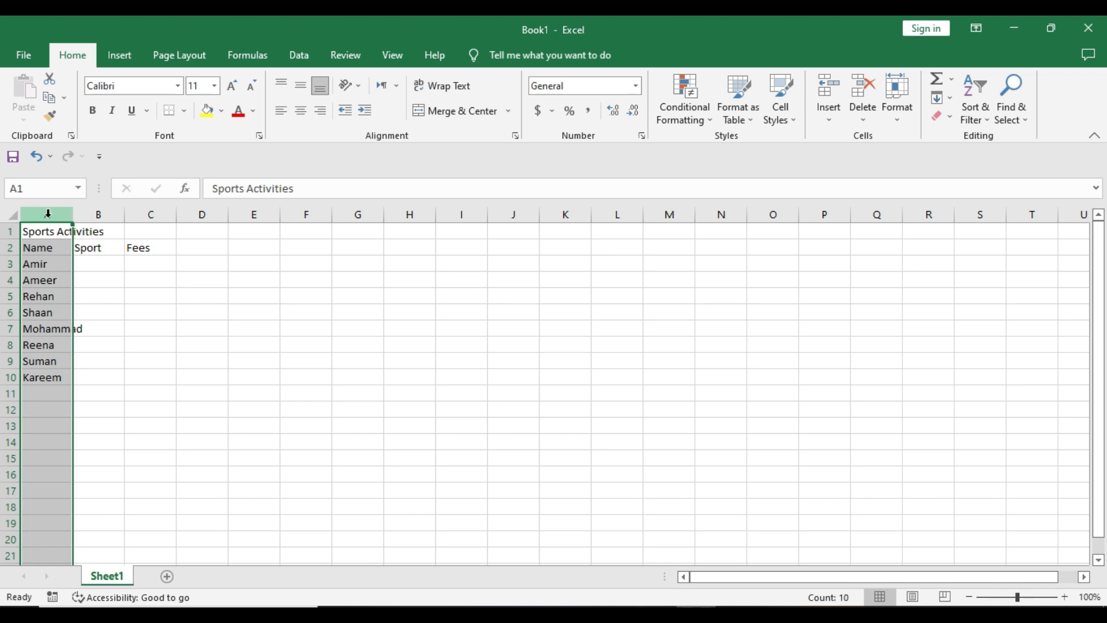
{"action": "left_click_drag", "start_coordinate": [43, 213], "coordinate": [146, 212]}
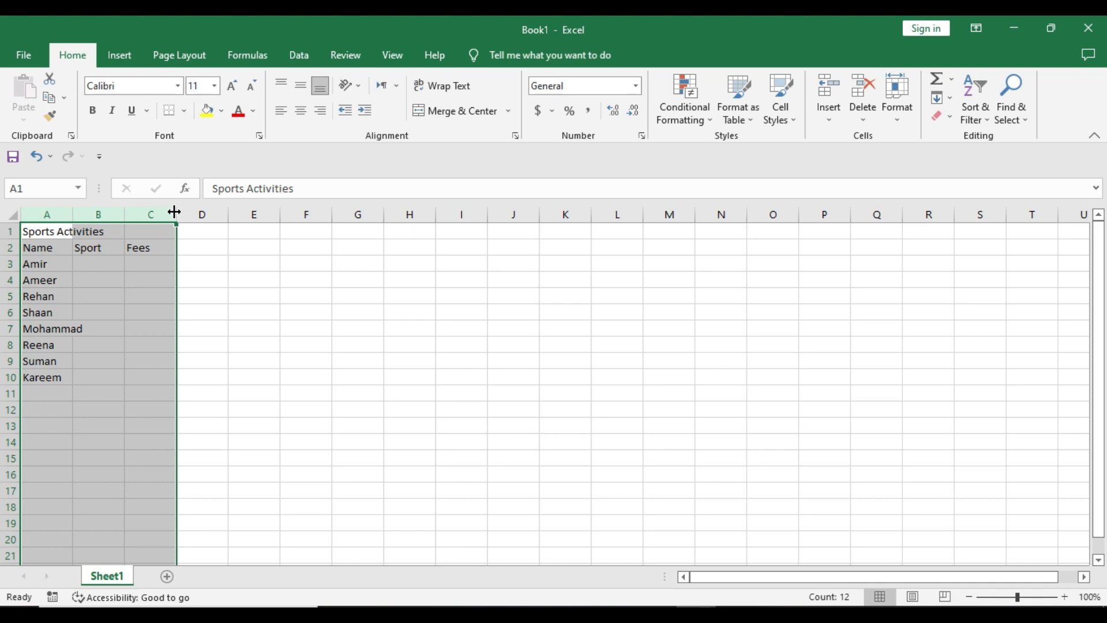
{"action": "left_click_drag", "start_coordinate": [174, 212], "coordinate": [208, 214]}
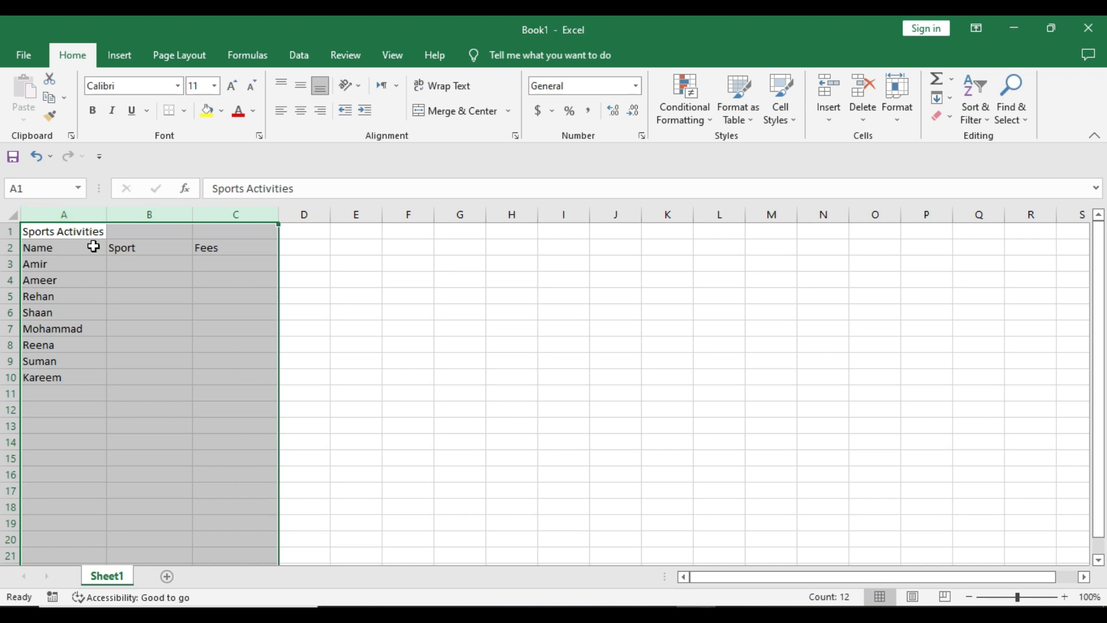
Merge and center the Sports Activities title across columns A to C of row 1.
{"action": "left_click", "coordinate": [65, 235]}
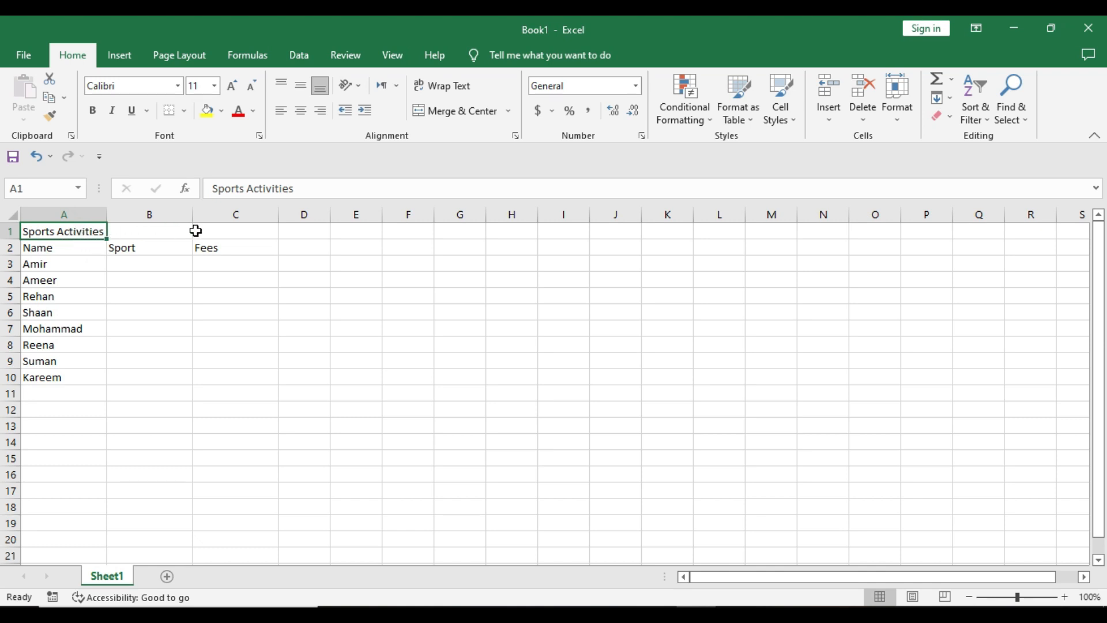
{"action": "left_click_drag", "start_coordinate": [82, 231], "coordinate": [218, 230]}
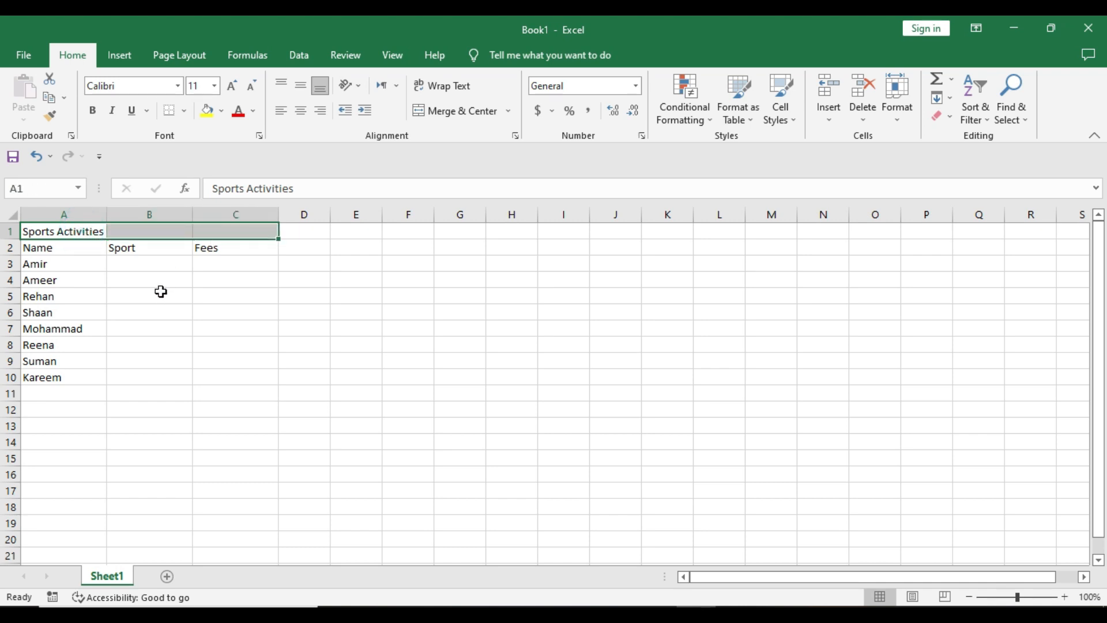
{"action": "left_click", "coordinate": [67, 231]}
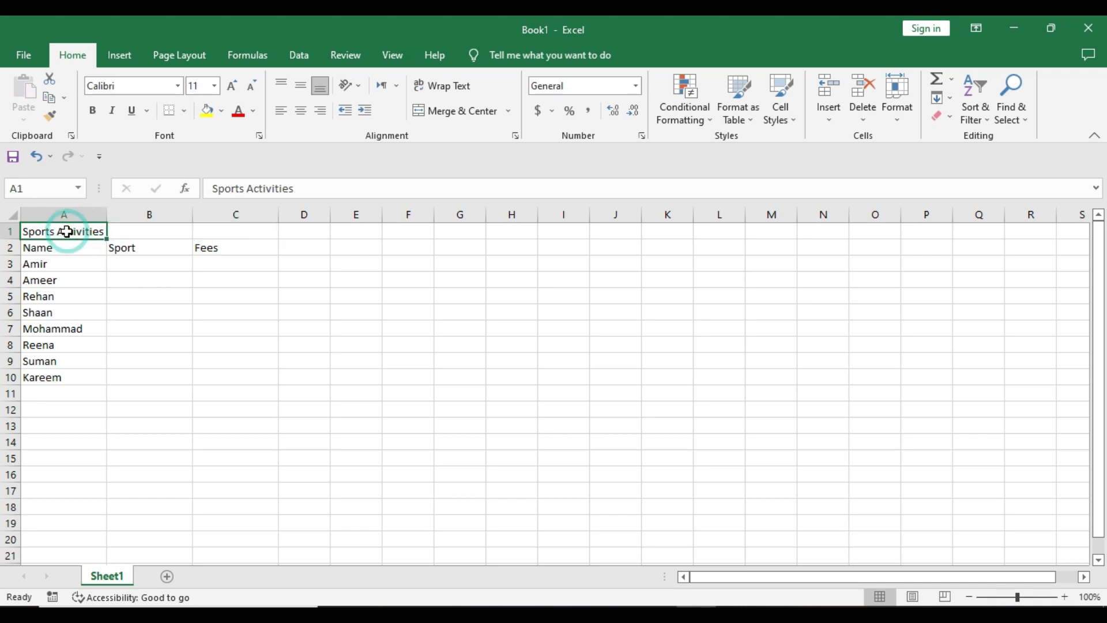
{"action": "left_click_drag", "start_coordinate": [67, 232], "coordinate": [221, 231]}
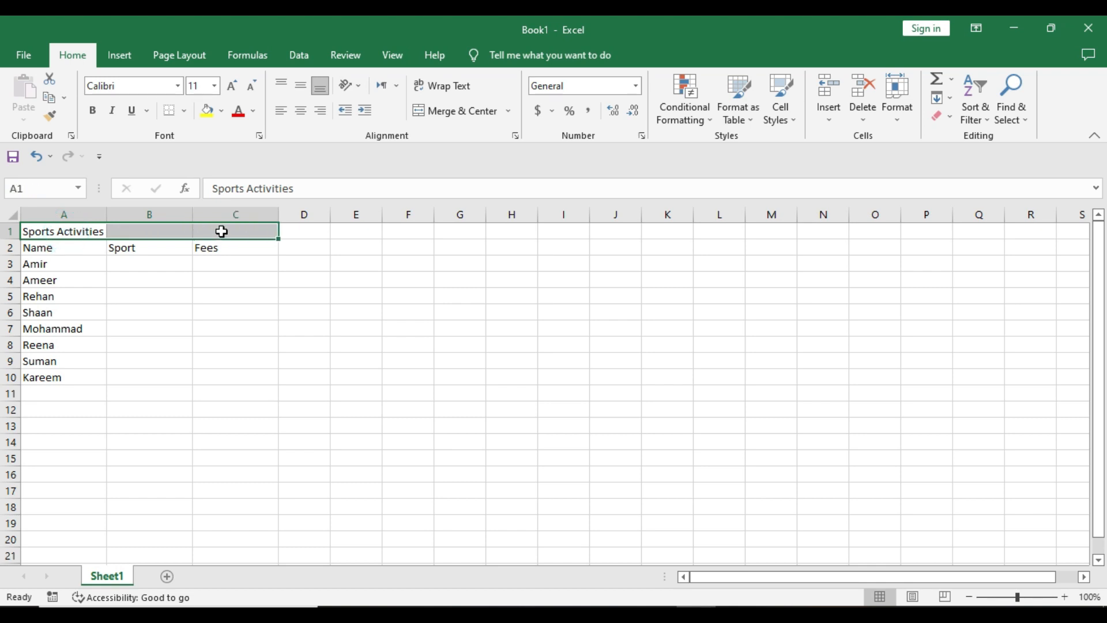
{"action": "left_click", "coordinate": [468, 115]}
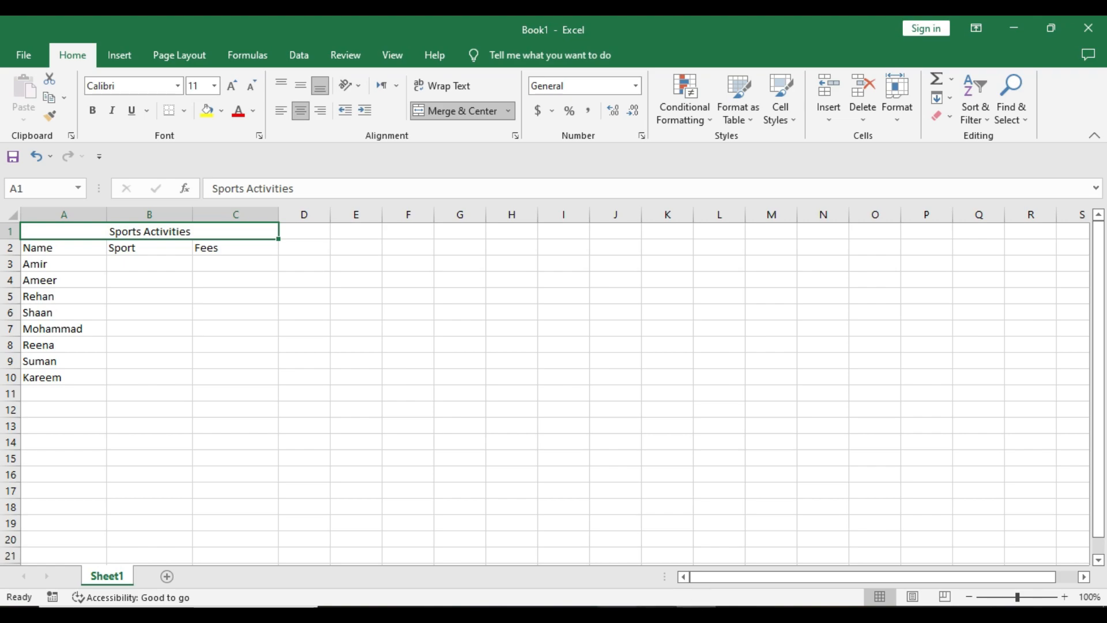
Give the merged title cell an orange fill colour.
{"action": "left_click", "coordinate": [657, 614]}
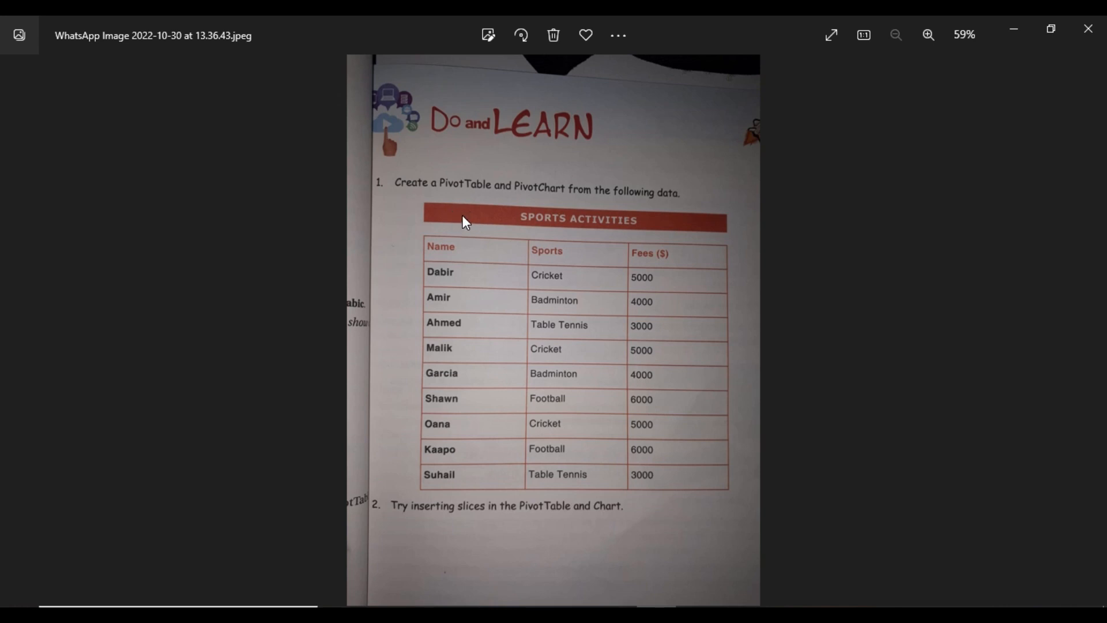
{"action": "key", "text": "alt+Tab"}
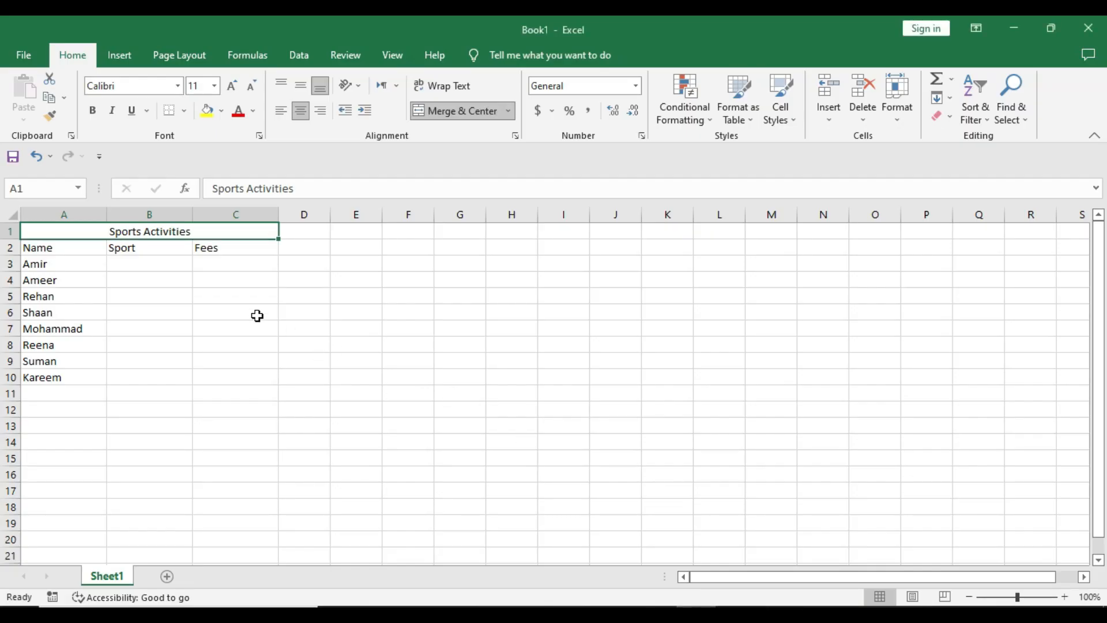
{"action": "left_click", "coordinate": [223, 110]}
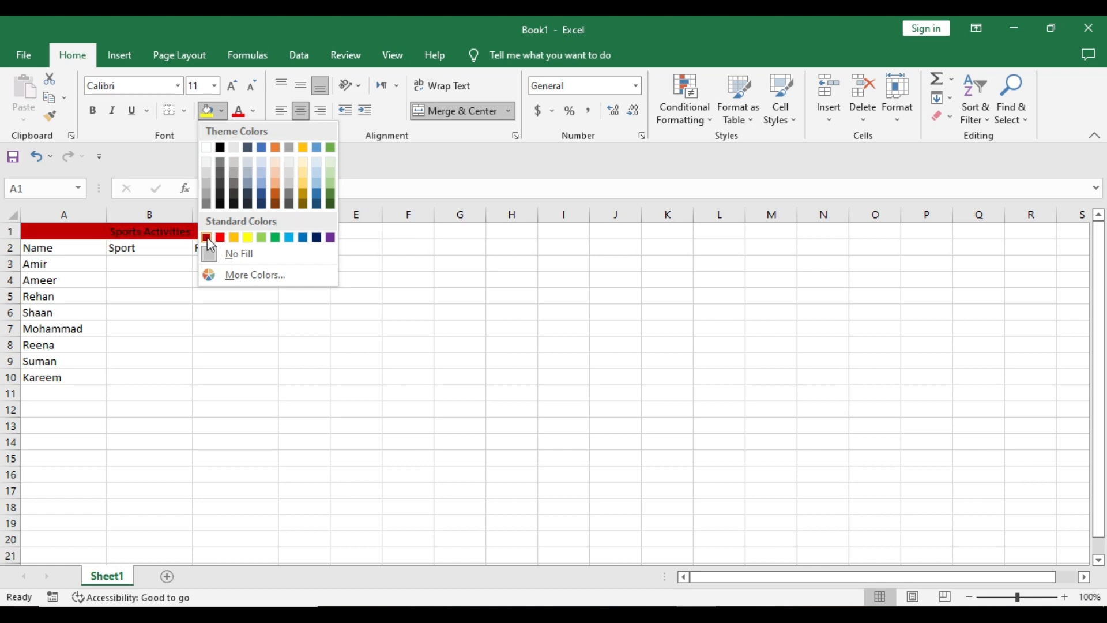
{"action": "left_click", "coordinate": [276, 199]}
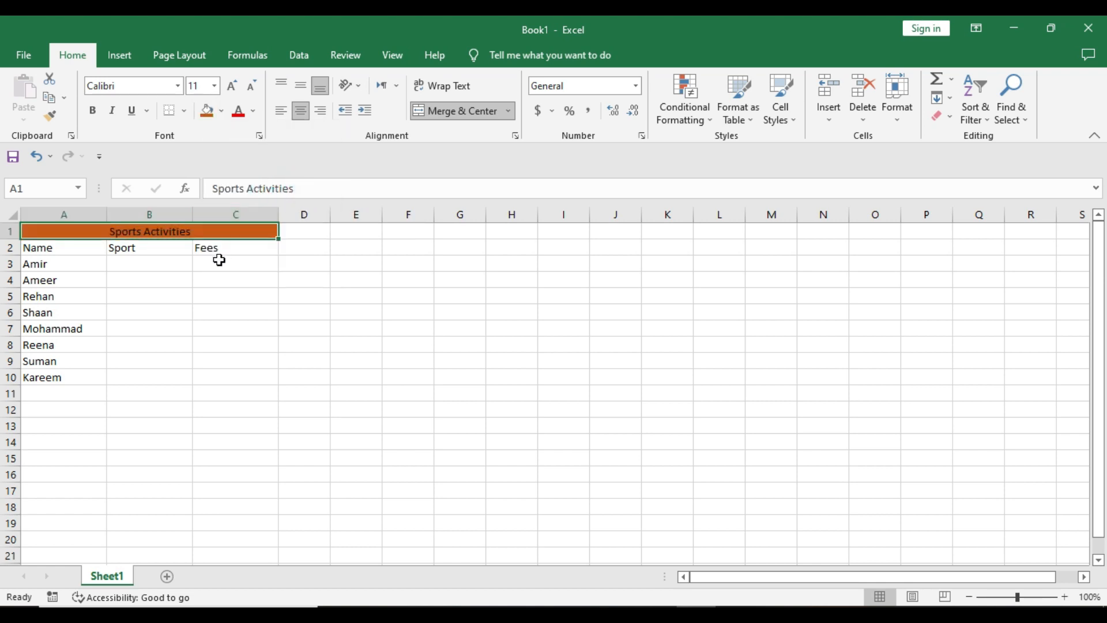
Set the title's font colour to white and its font size to 16.
{"action": "left_click", "coordinate": [253, 111]}
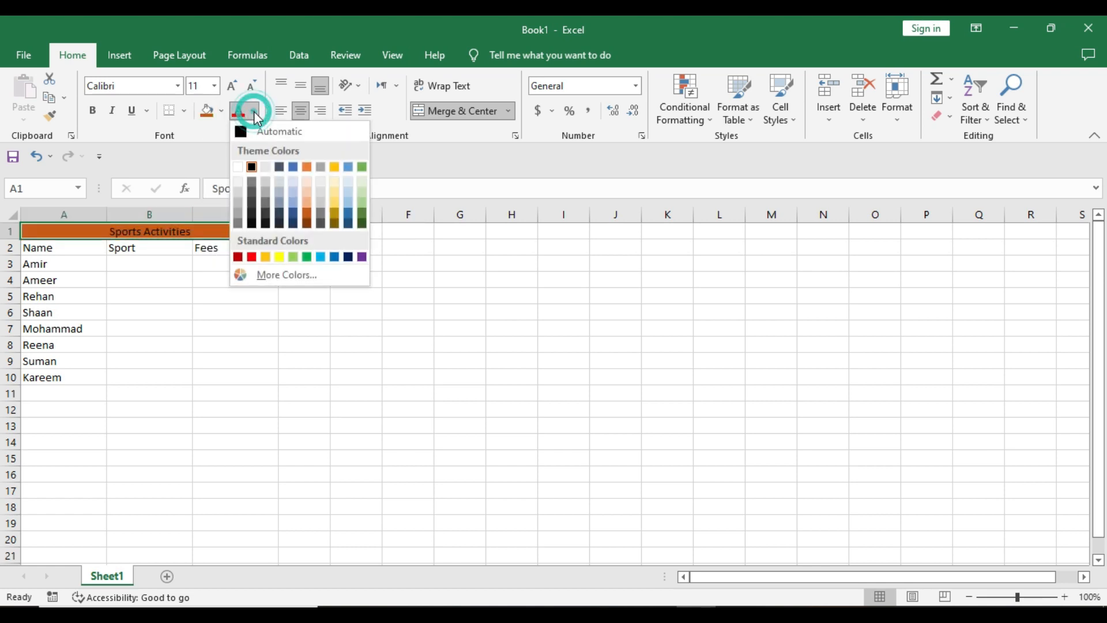
{"action": "left_click", "coordinate": [239, 169]}
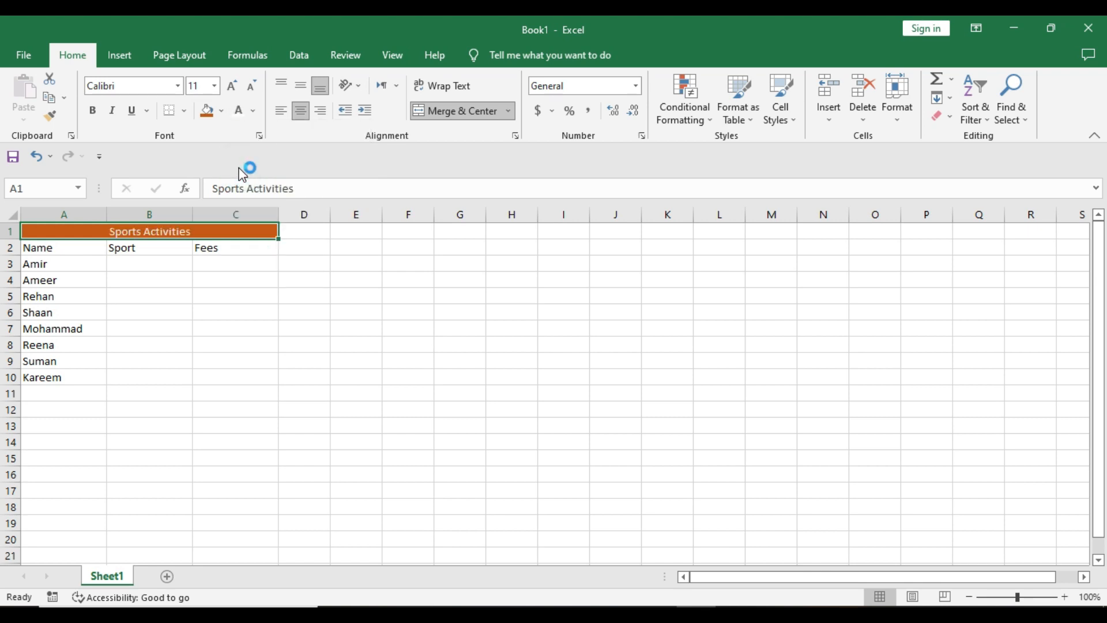
{"action": "left_click", "coordinate": [214, 86]}
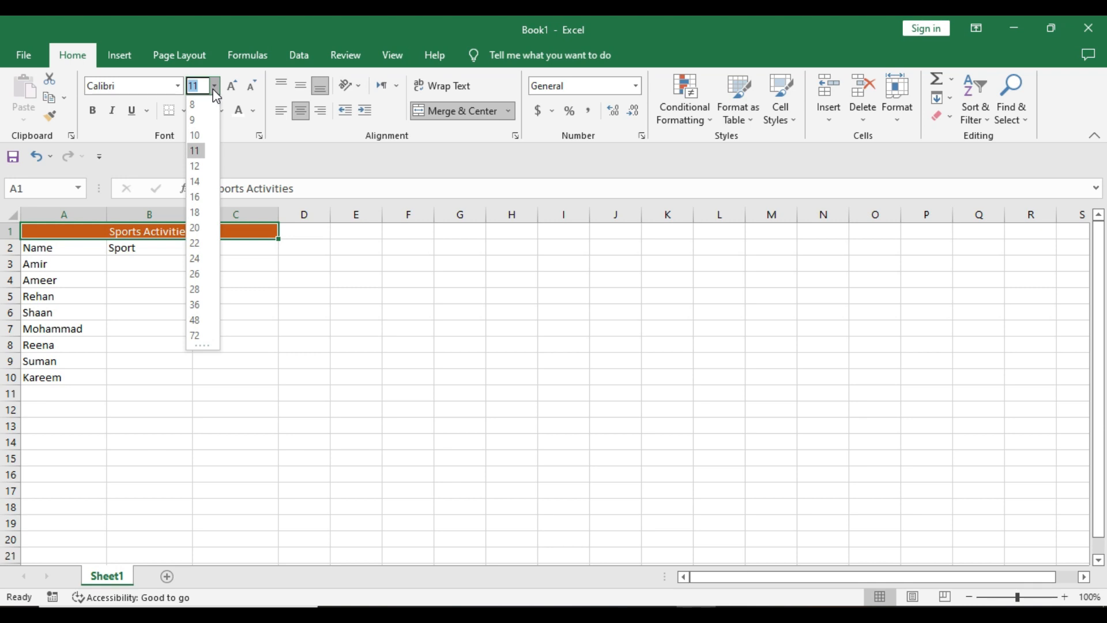
{"action": "left_click", "coordinate": [196, 202]}
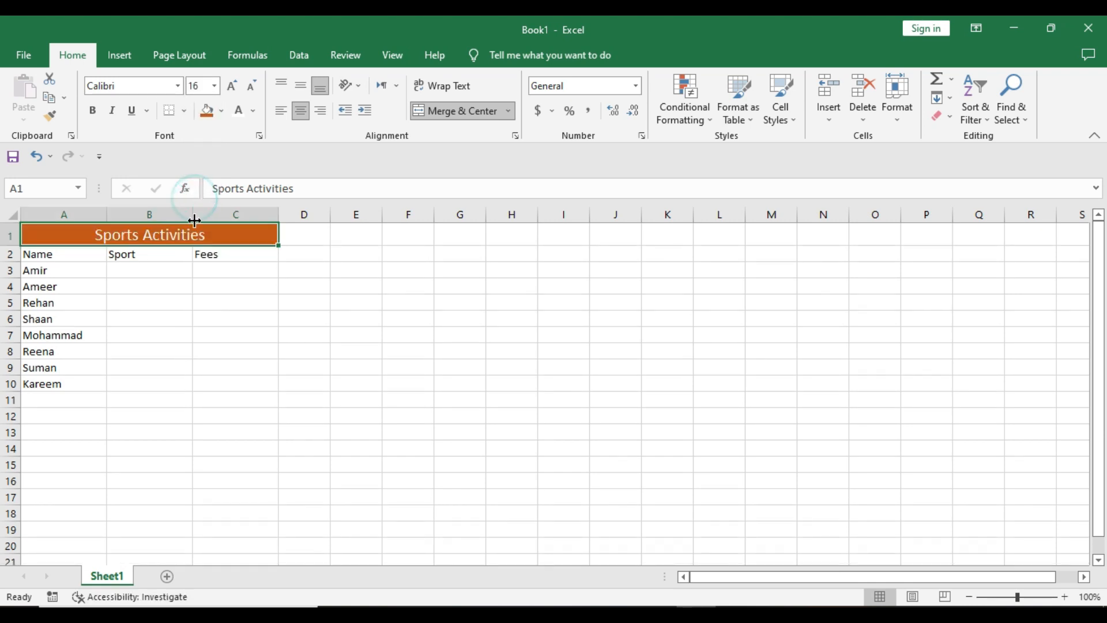
Make the Name, Sport and Fees headers in row 2 bold.
{"action": "left_click", "coordinate": [73, 258]}
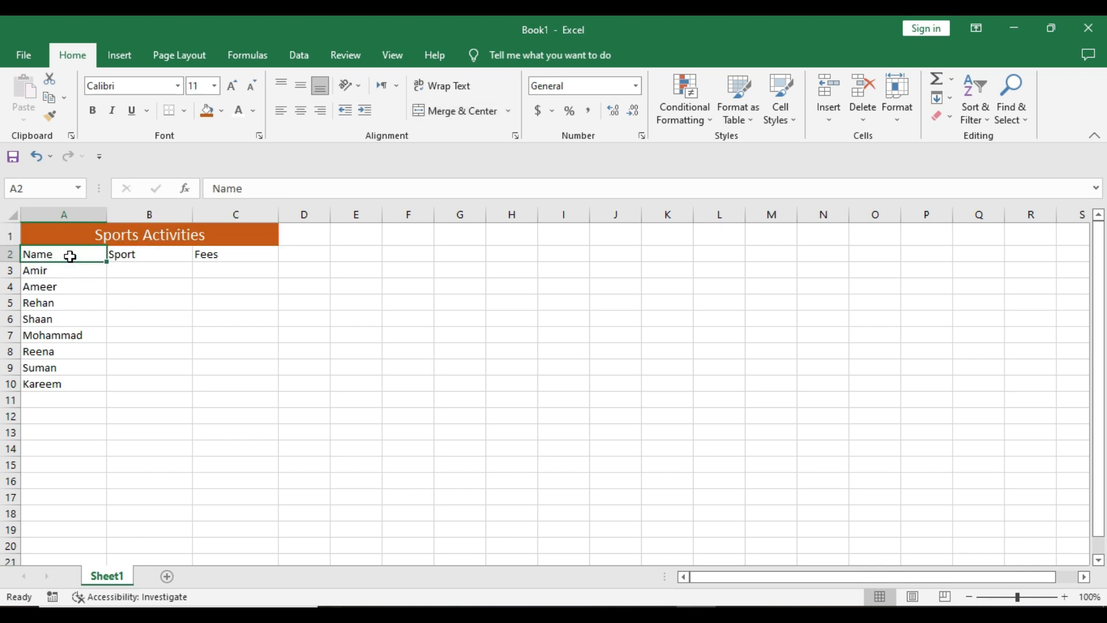
{"action": "left_click_drag", "start_coordinate": [73, 257], "coordinate": [205, 255]}
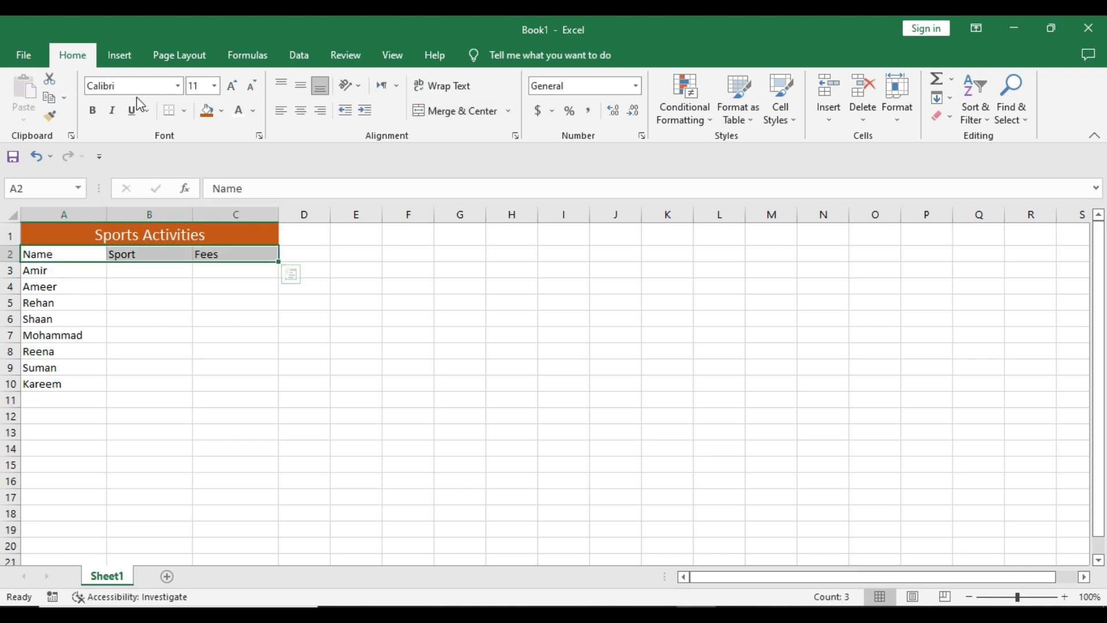
{"action": "left_click", "coordinate": [98, 115]}
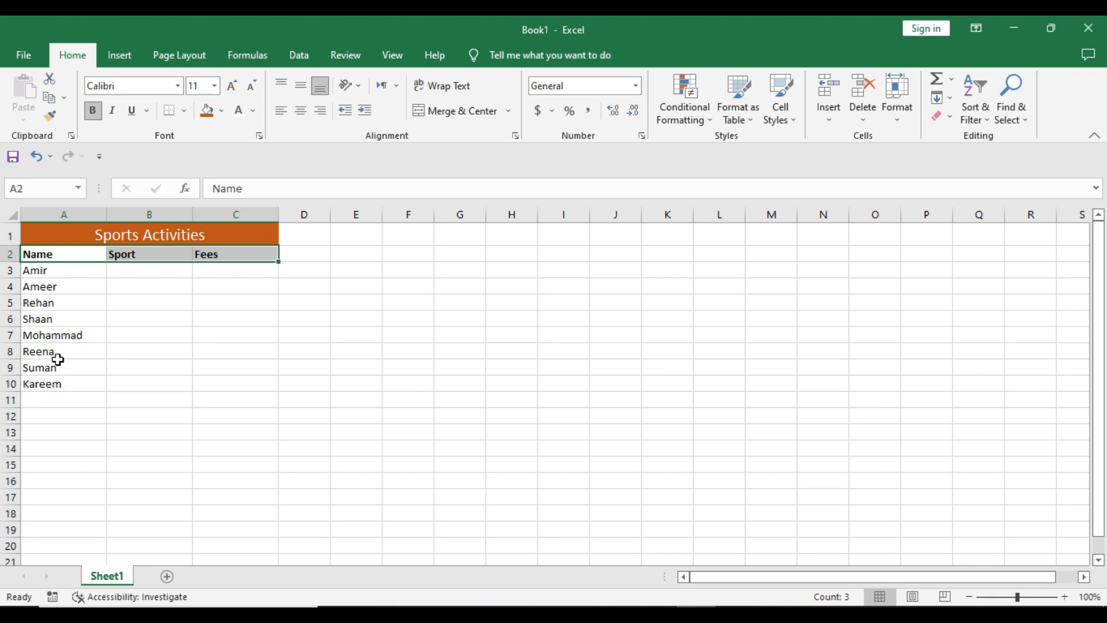
Enter Cricket as the first sport in cell B3, checking the reference image.
{"action": "left_click", "coordinate": [154, 273]}
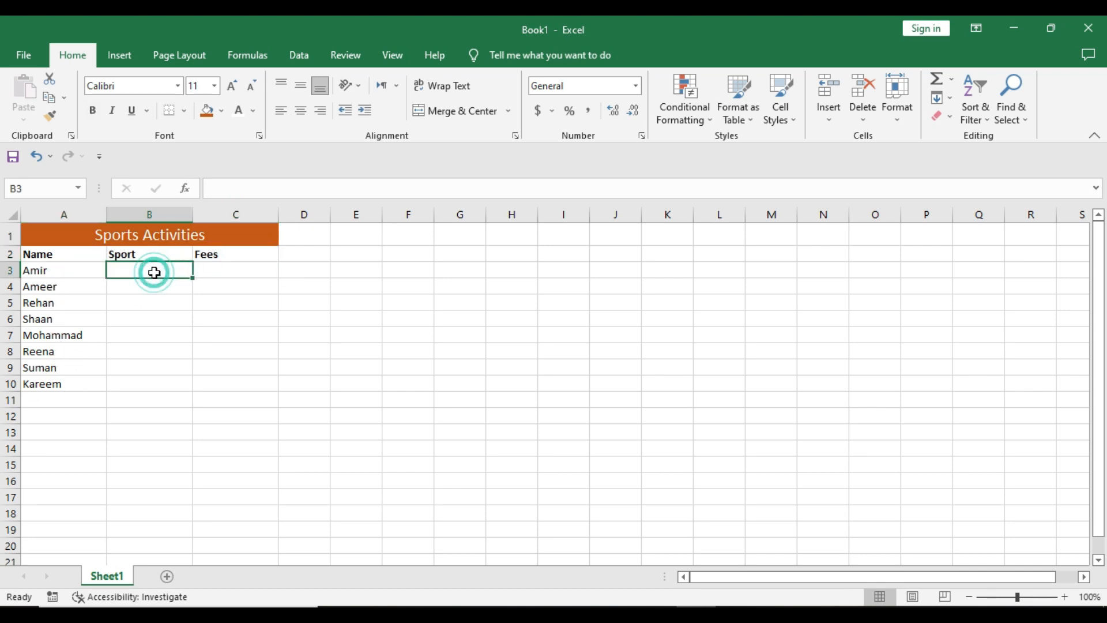
{"action": "left_click", "coordinate": [655, 615]}
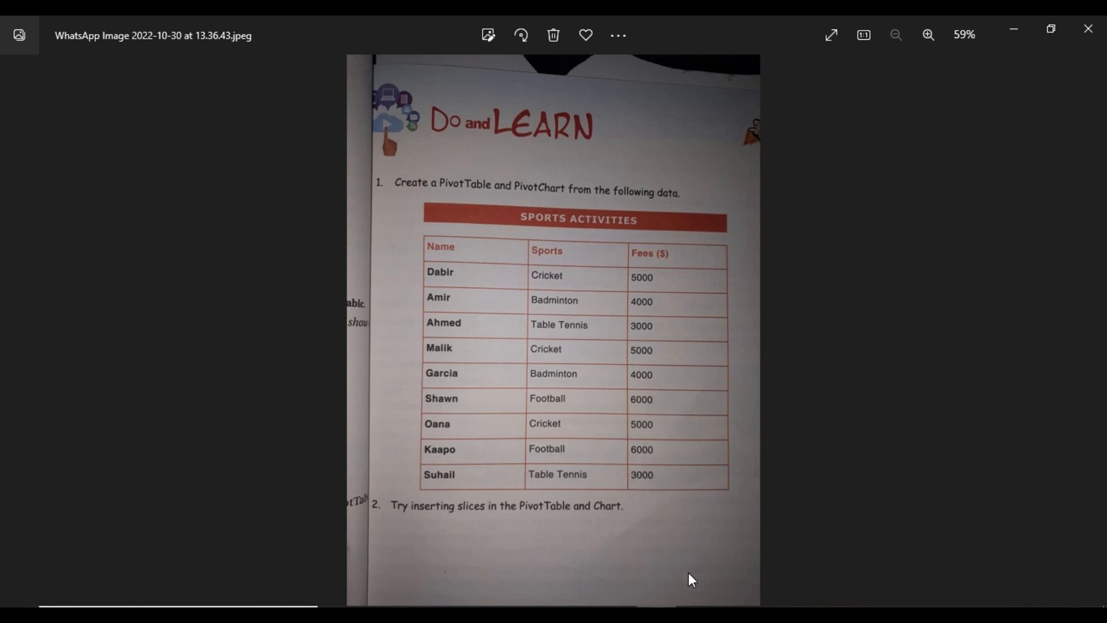
{"action": "mouse_move", "coordinate": [691, 614]}
{"action": "left_click", "coordinate": [638, 562]}
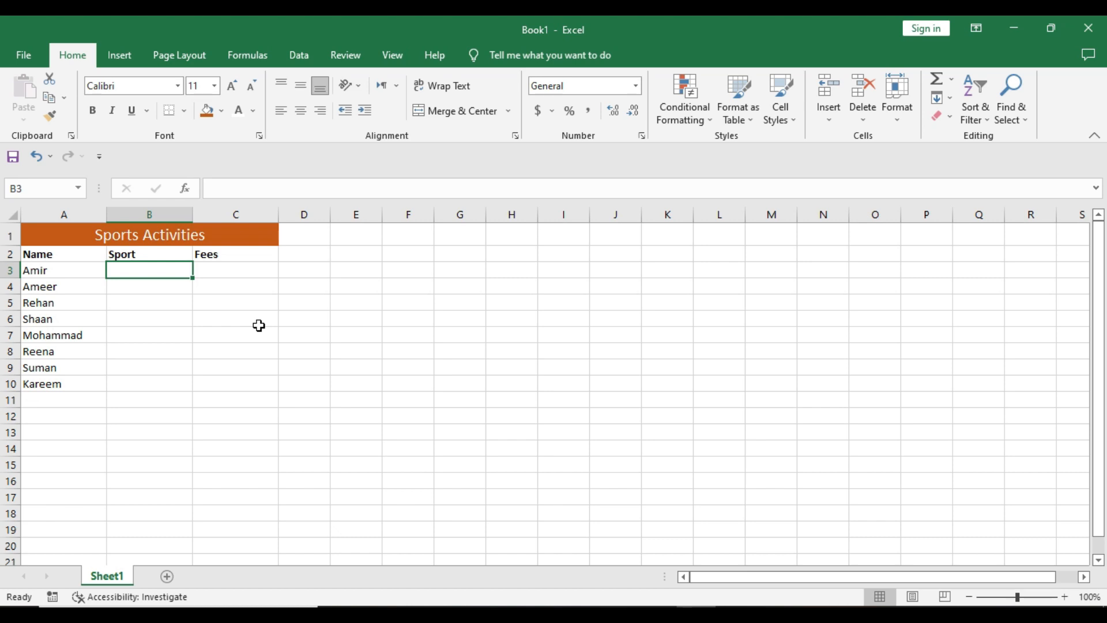
{"action": "type", "text": "Cricket"}
{"action": "key", "text": "Return"}
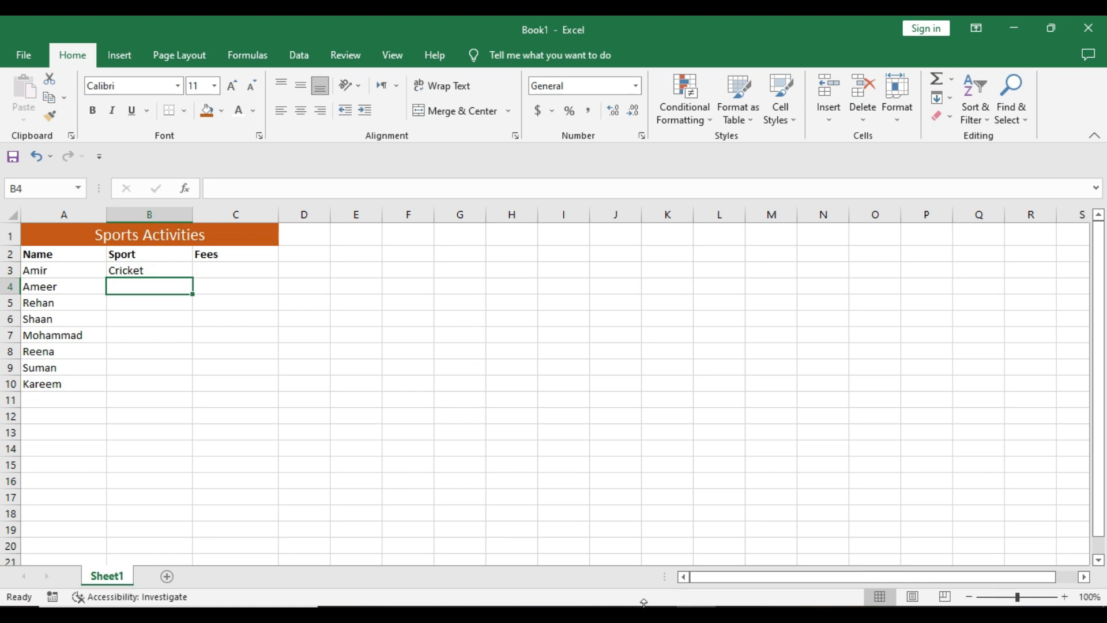
Enter the sports Badminton, Table Tennis and Cricket in cells B4 to B6.
{"action": "left_click", "coordinate": [656, 612]}
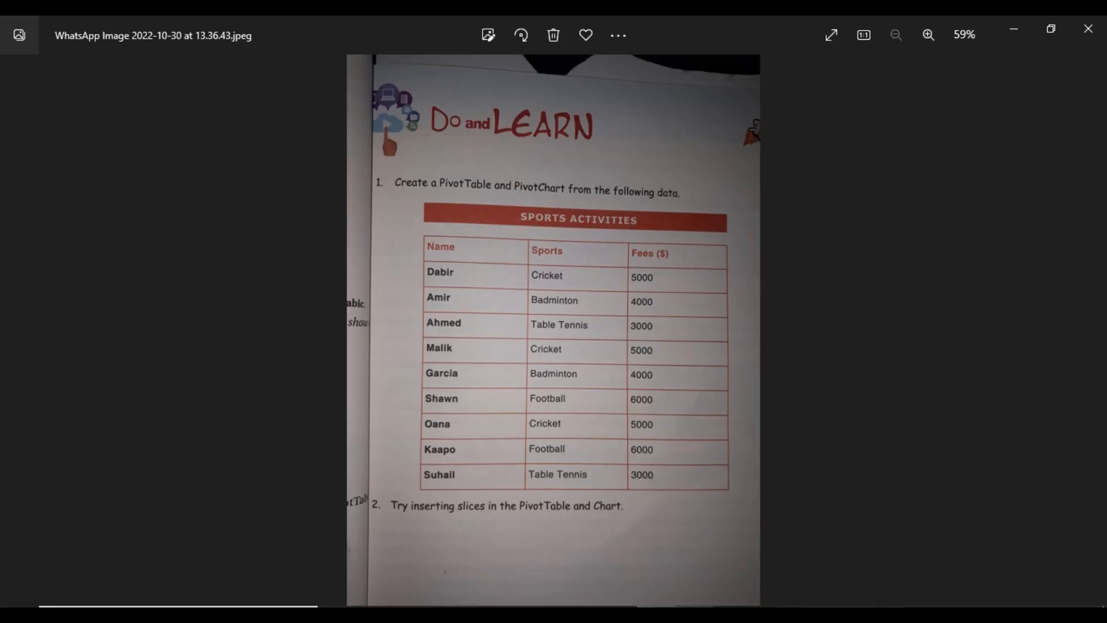
{"action": "mouse_move", "coordinate": [696, 614]}
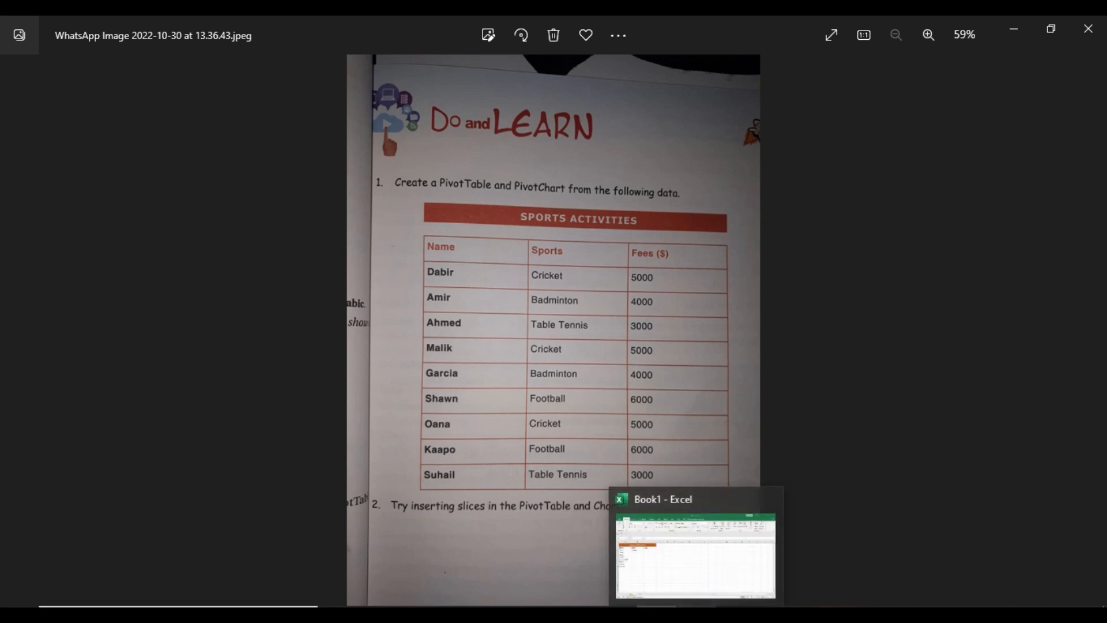
{"action": "left_click", "coordinate": [688, 588]}
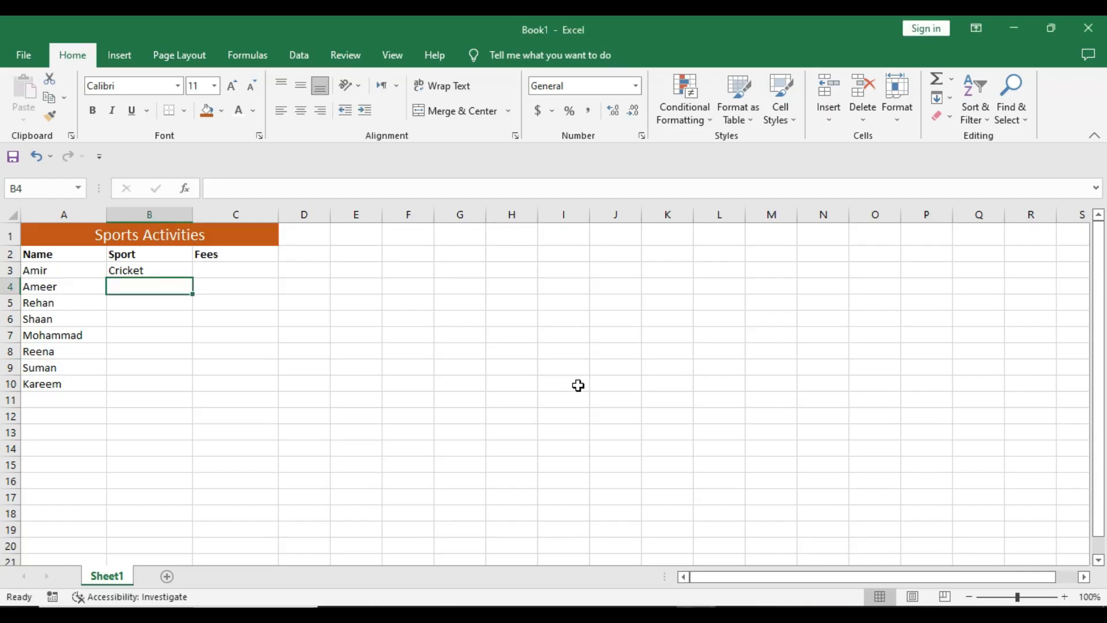
{"action": "type", "text": "Badm"}
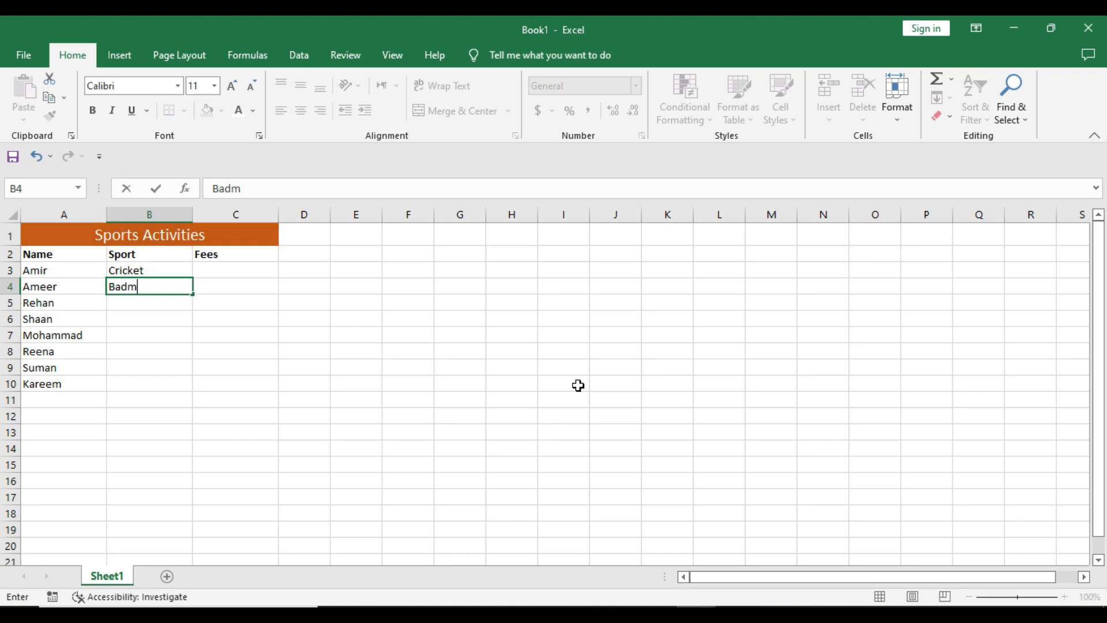
{"action": "type", "text": "inton"}
{"action": "key", "text": "Return"}
{"action": "type", "text": "T"}
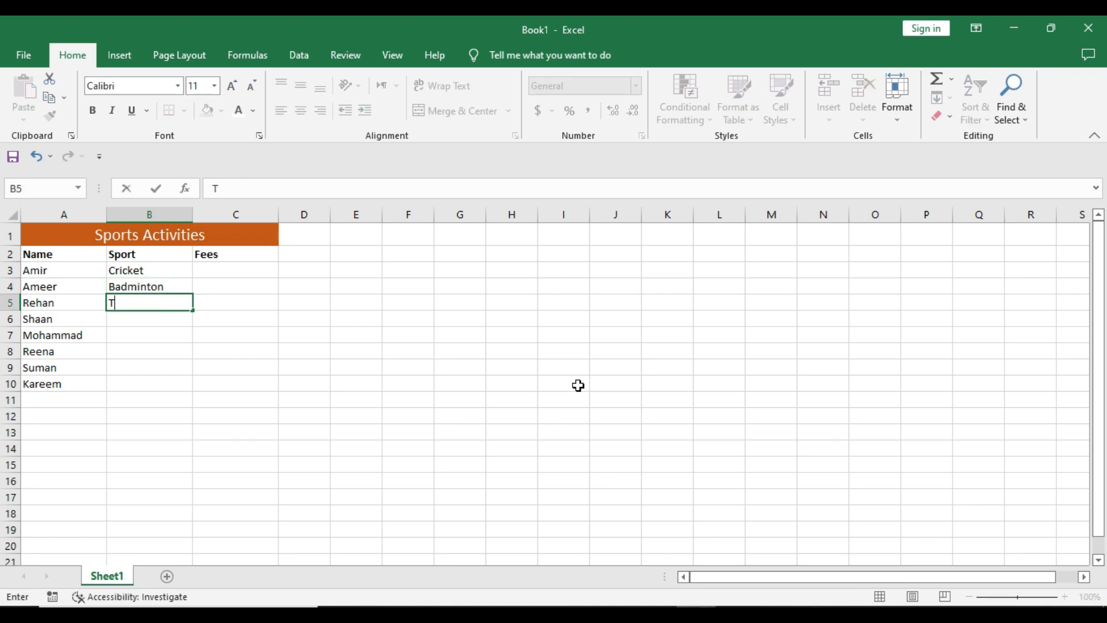
{"action": "type", "text": "able Tennis"}
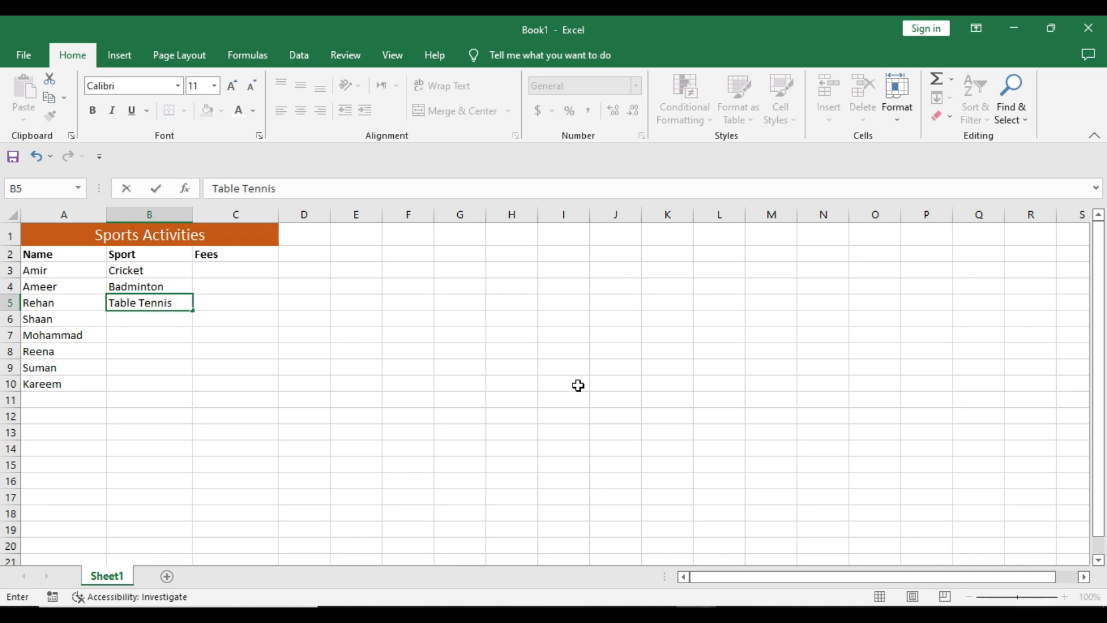
{"action": "key", "text": "Return"}
{"action": "type", "text": "cricket"}
{"action": "key", "text": "Return"}
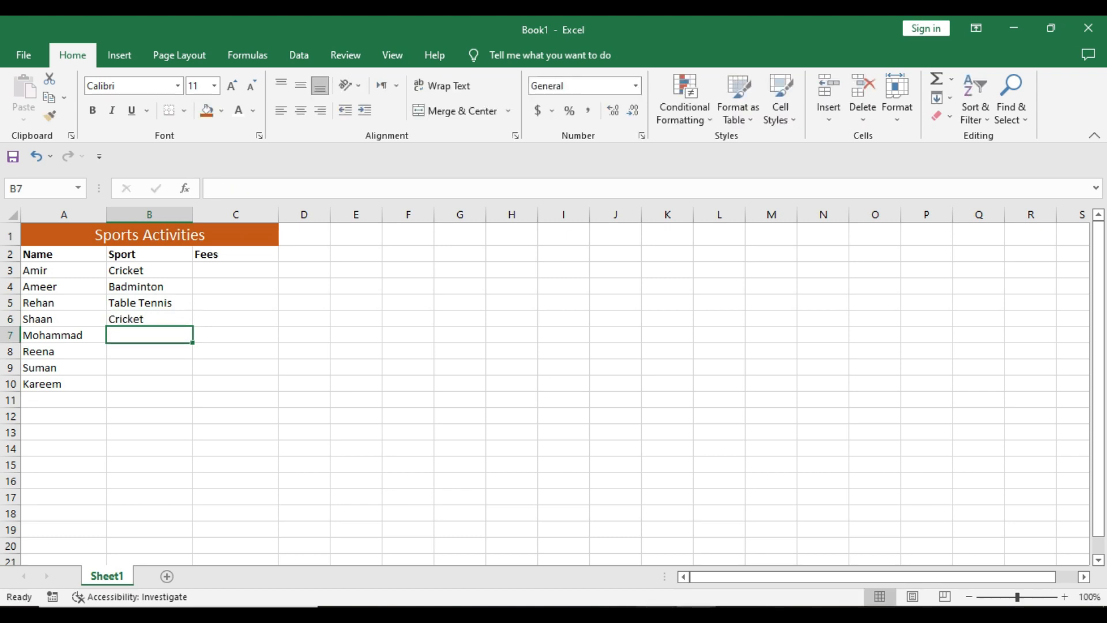
Enter the sports Badminton and Football in cells B7 and B8.
{"action": "left_click", "coordinate": [658, 613]}
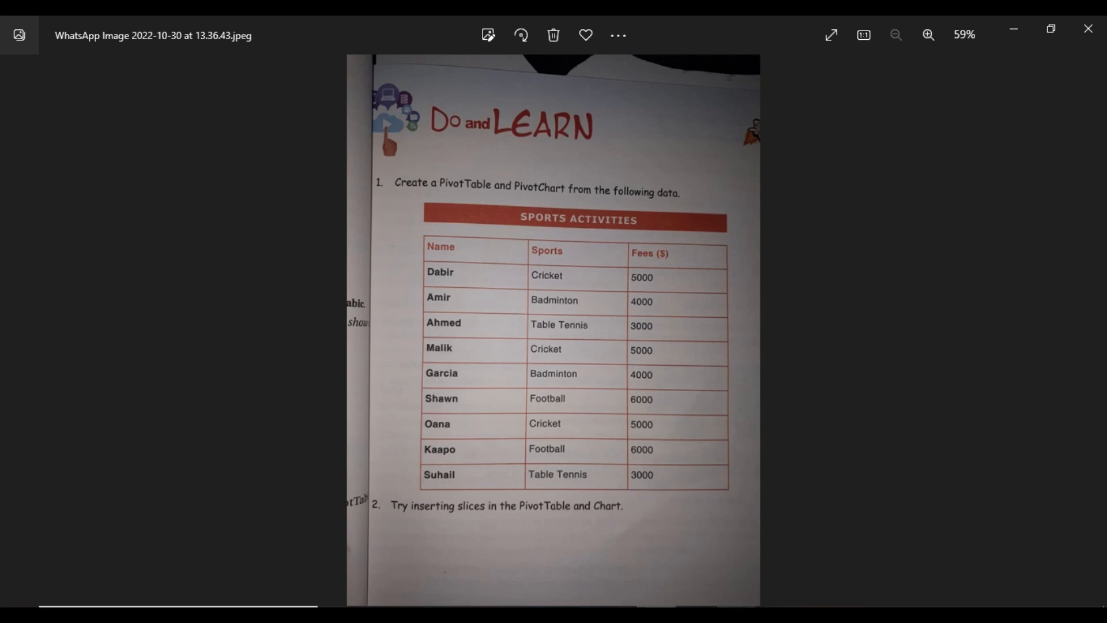
{"action": "left_click", "coordinate": [697, 613]}
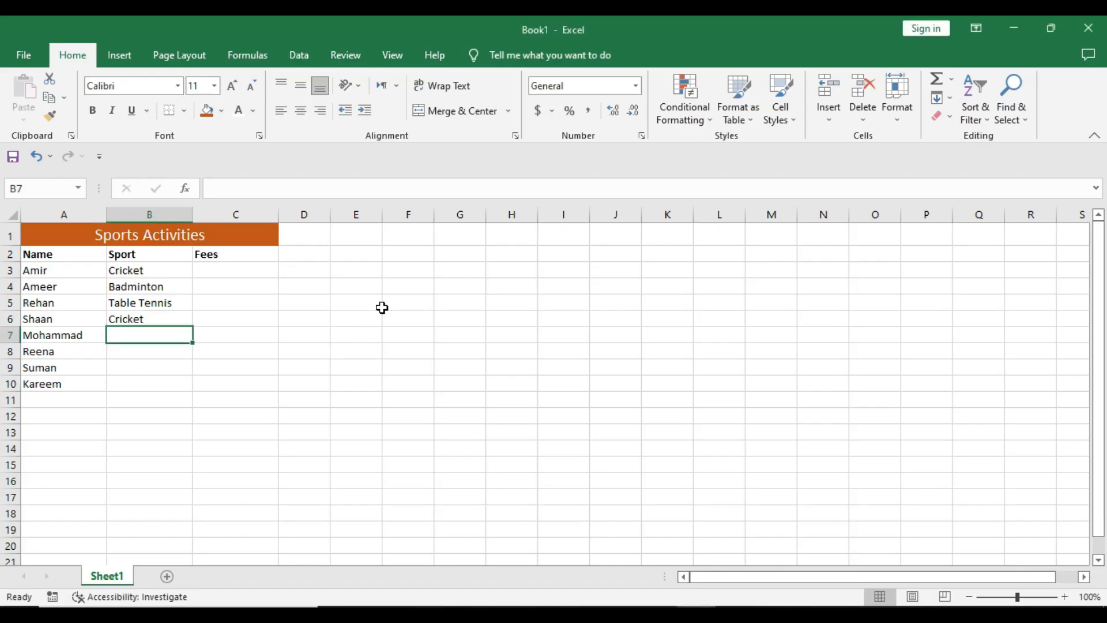
{"action": "type", "text": "Badminton"}
{"action": "key", "text": "Return"}
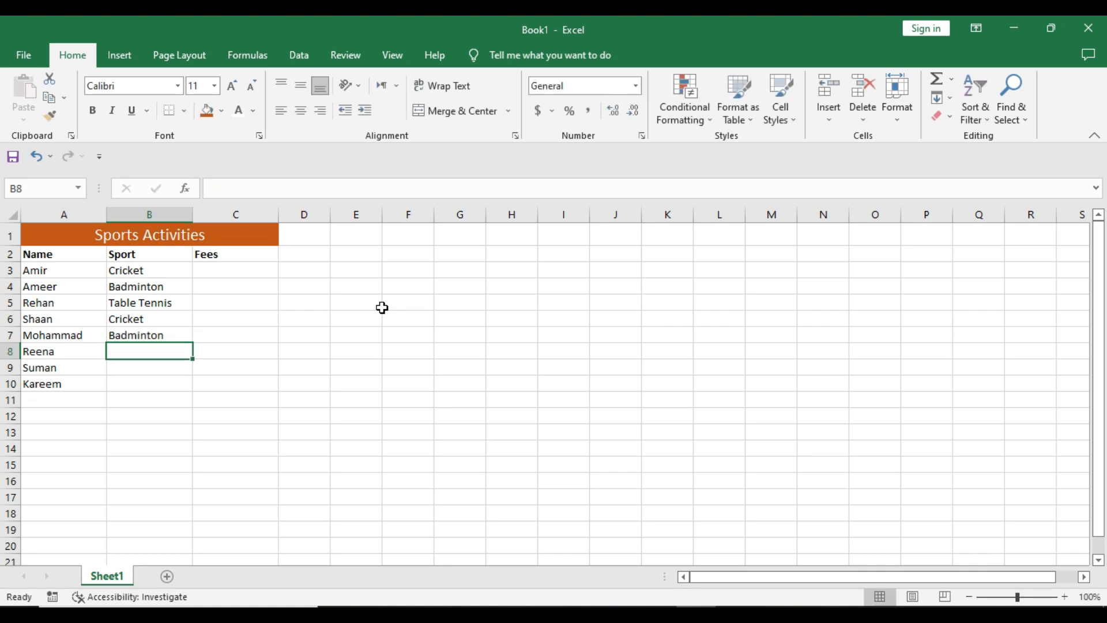
{"action": "type", "text": "Foo"}
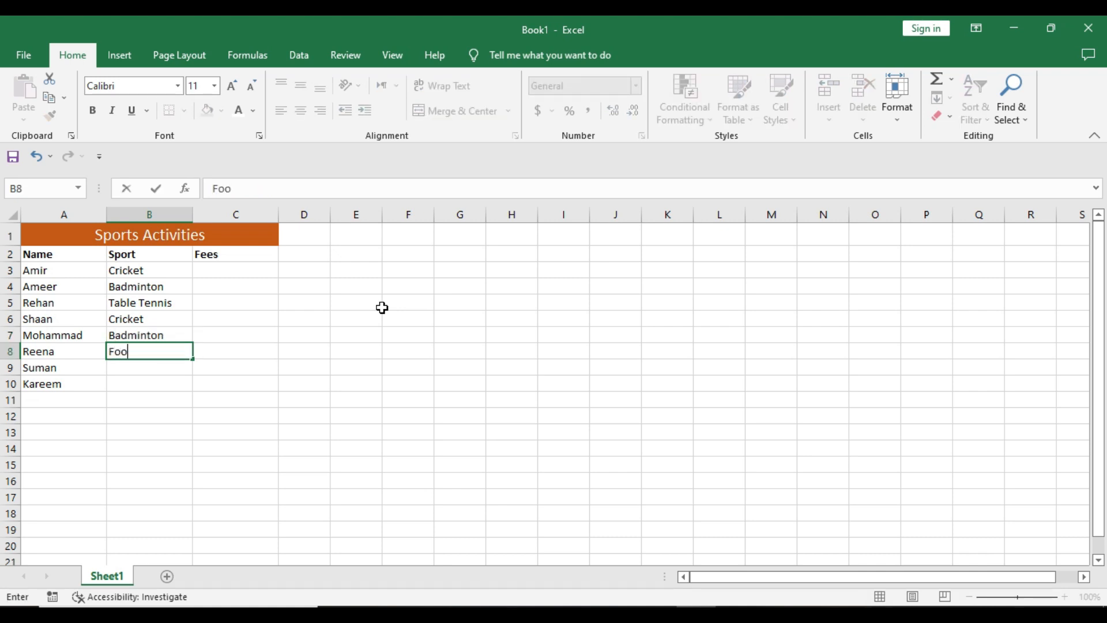
{"action": "type", "text": "tball"}
{"action": "key", "text": "Return"}
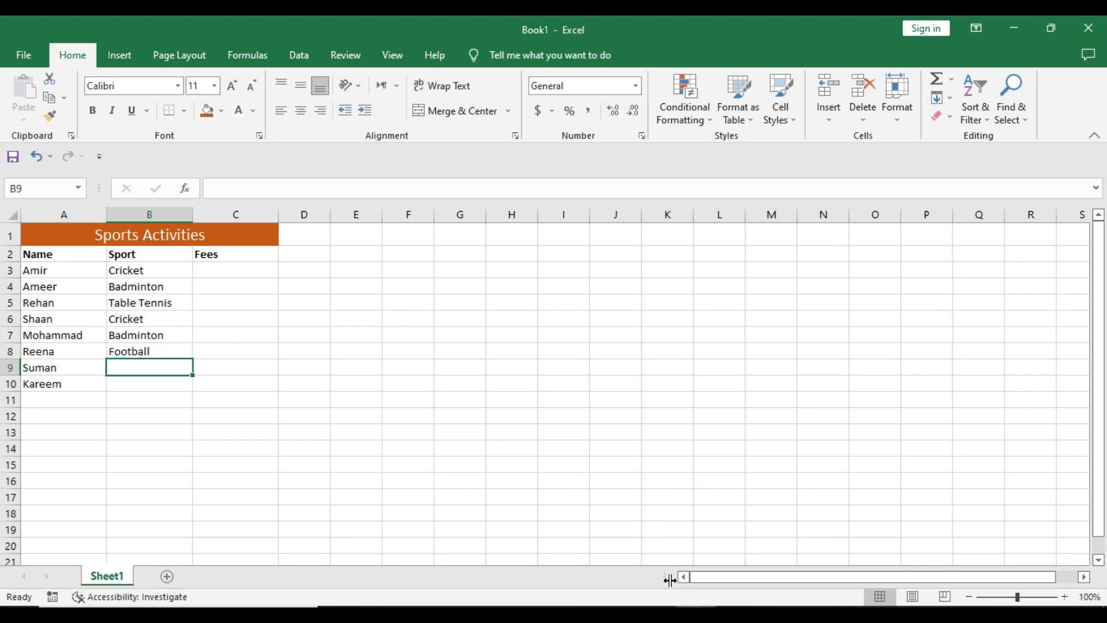
Enter the sports Cricket, Football and Table Tennis in cells B9 to B11, checking the reference image.
{"action": "left_click", "coordinate": [666, 605]}
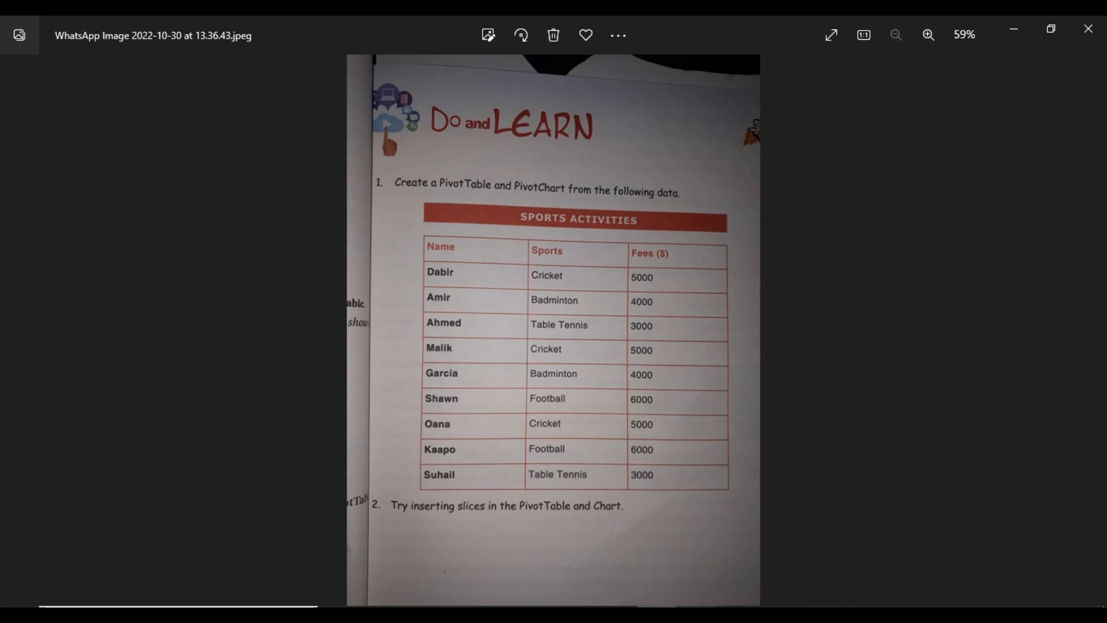
{"action": "left_click", "coordinate": [686, 605]}
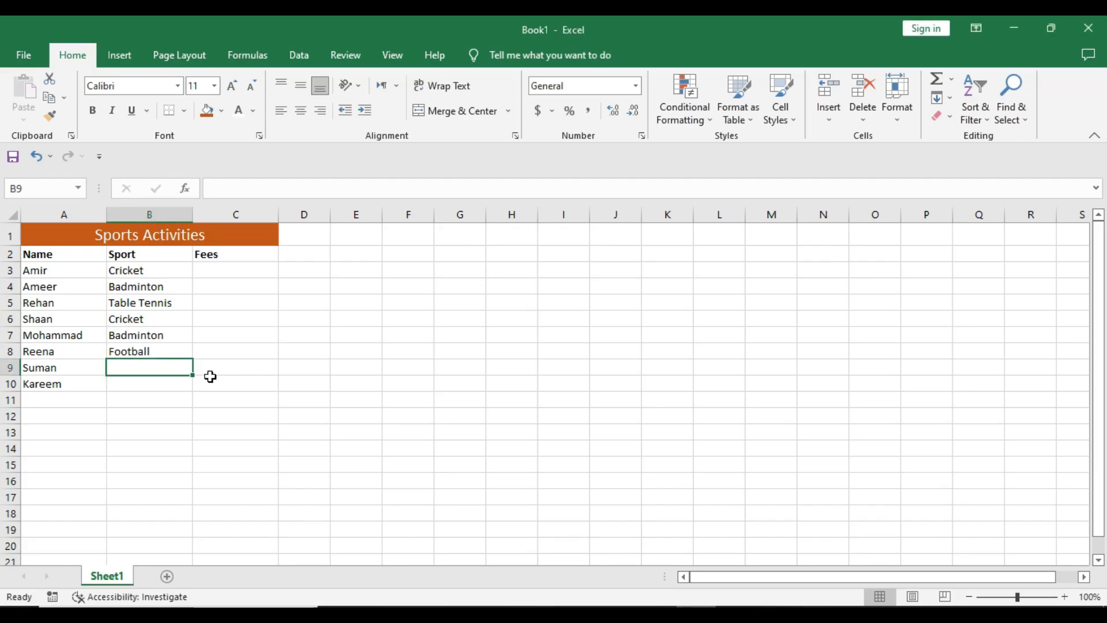
{"action": "type", "text": "Cricket"}
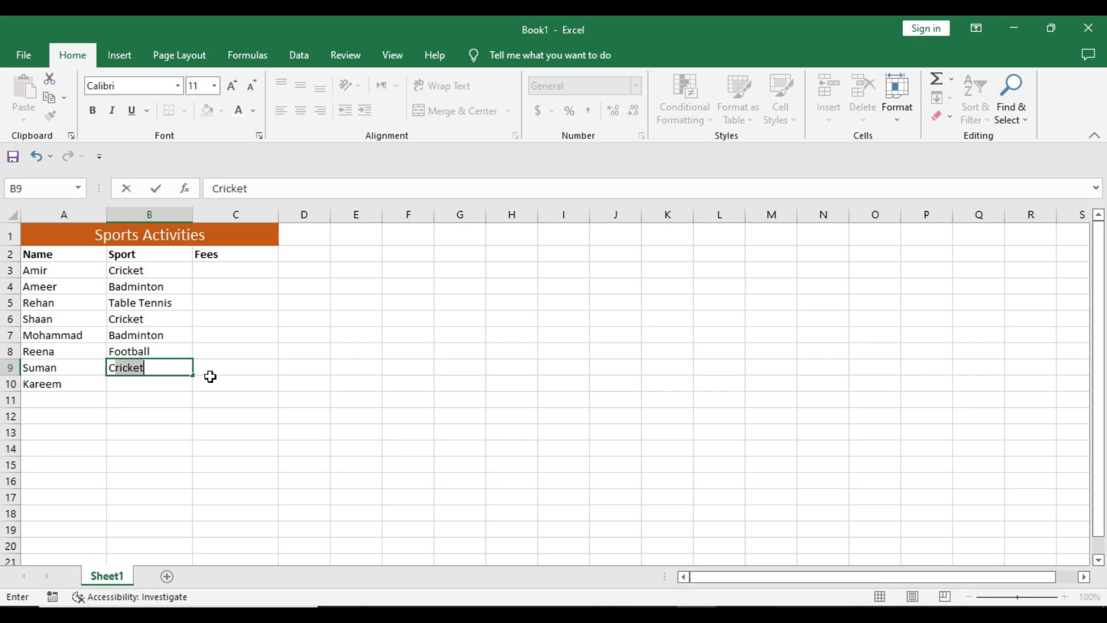
{"action": "key", "text": "Return"}
{"action": "type", "text": "Football"}
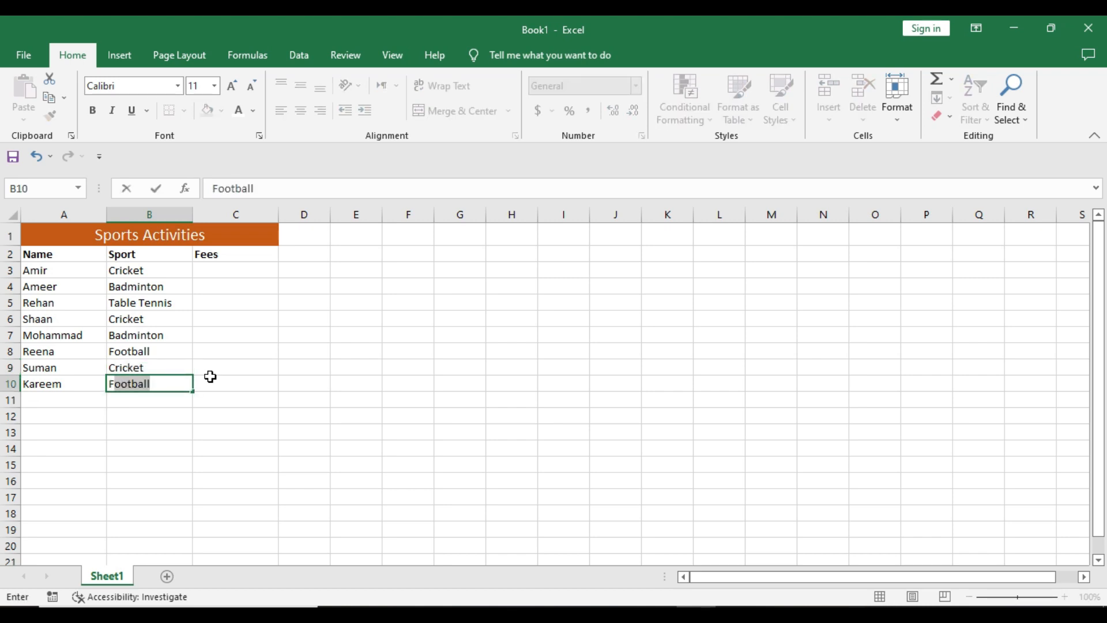
{"action": "key", "text": "Return"}
{"action": "type", "text": "Table Tennis"}
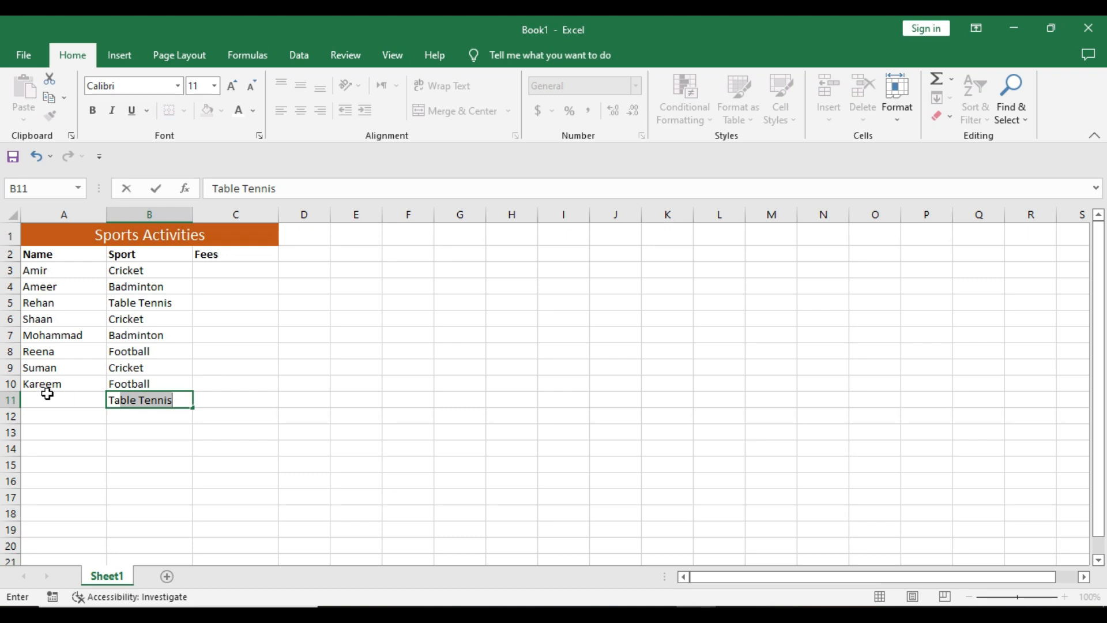
Enter the name Suhail in cell A11.
{"action": "left_click", "coordinate": [43, 398]}
{"action": "type", "text": "S"}
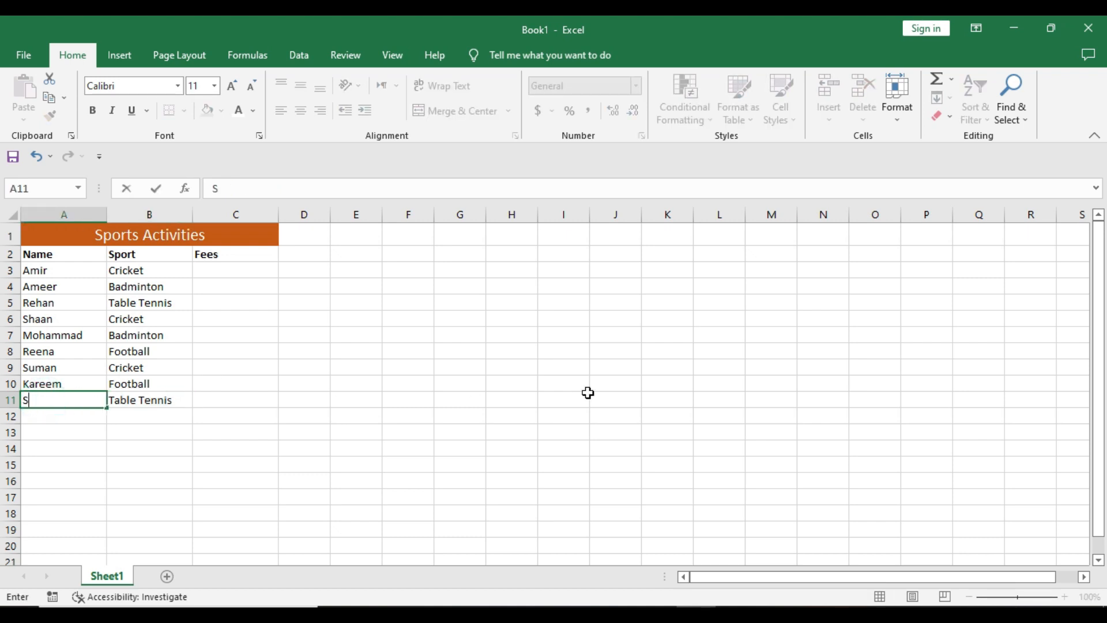
{"action": "type", "text": "uhail"}
Rename the B2 column header to Sports.
{"action": "double_click", "coordinate": [149, 257]}
{"action": "type", "text": "s"}
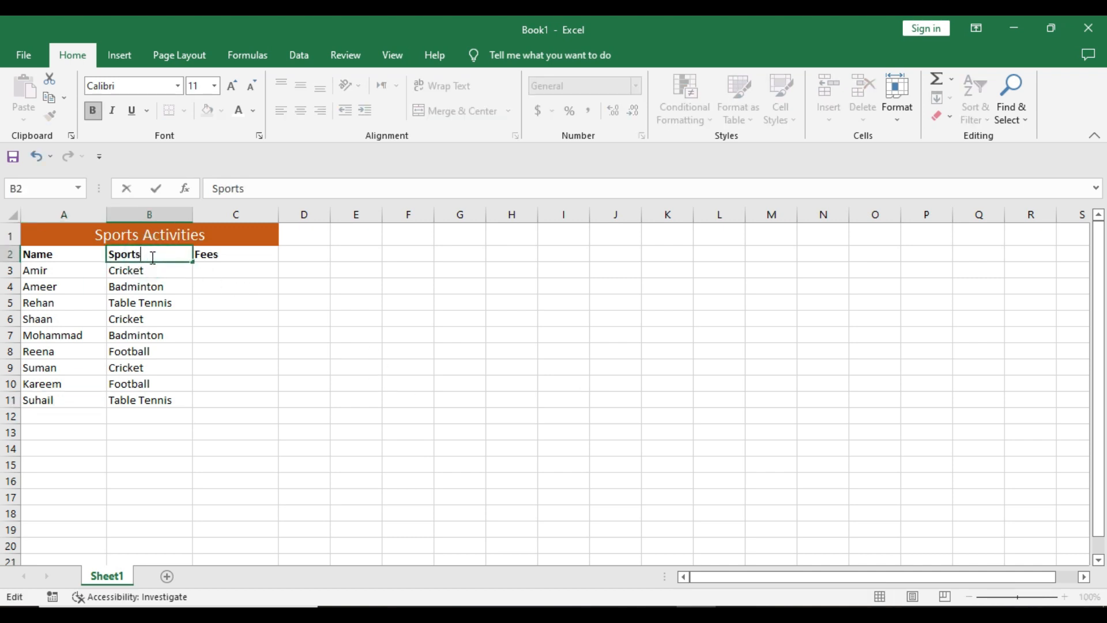
{"action": "left_click", "coordinate": [222, 270]}
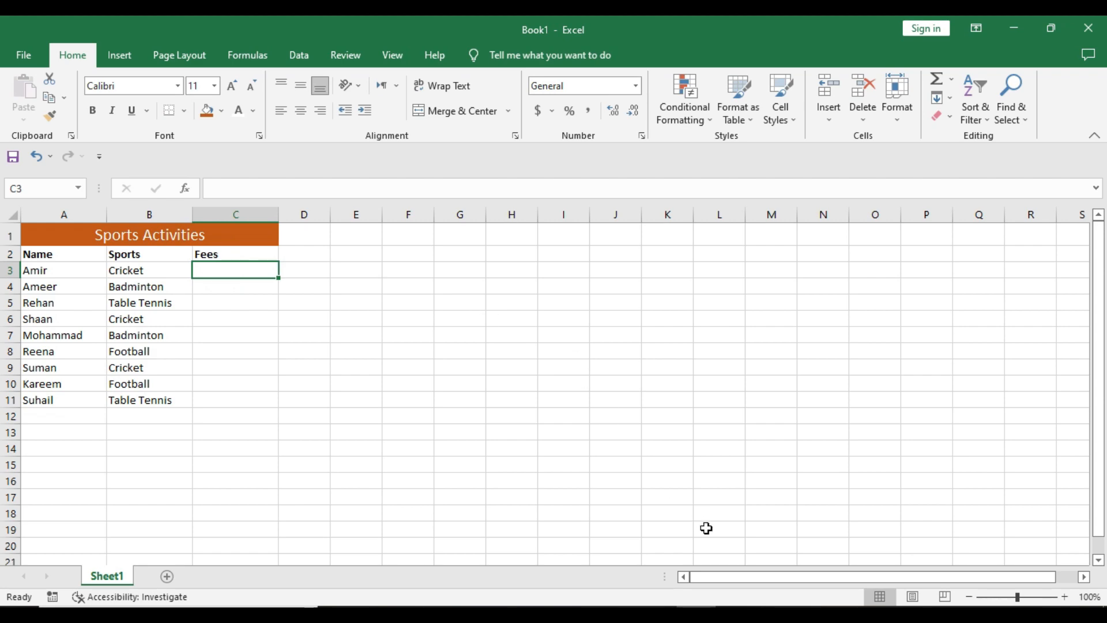
Enter the fees 5000, 4000, 3000 and 5000 in cells C3 to C6, checking the reference image.
{"action": "left_click", "coordinate": [657, 615]}
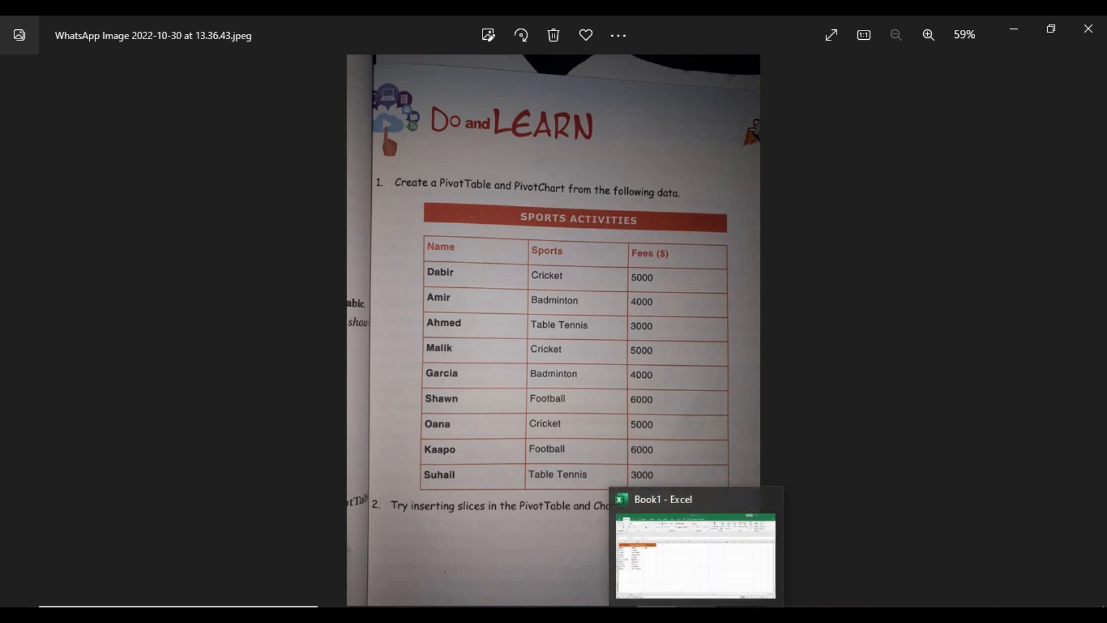
{"action": "left_click", "coordinate": [696, 615]}
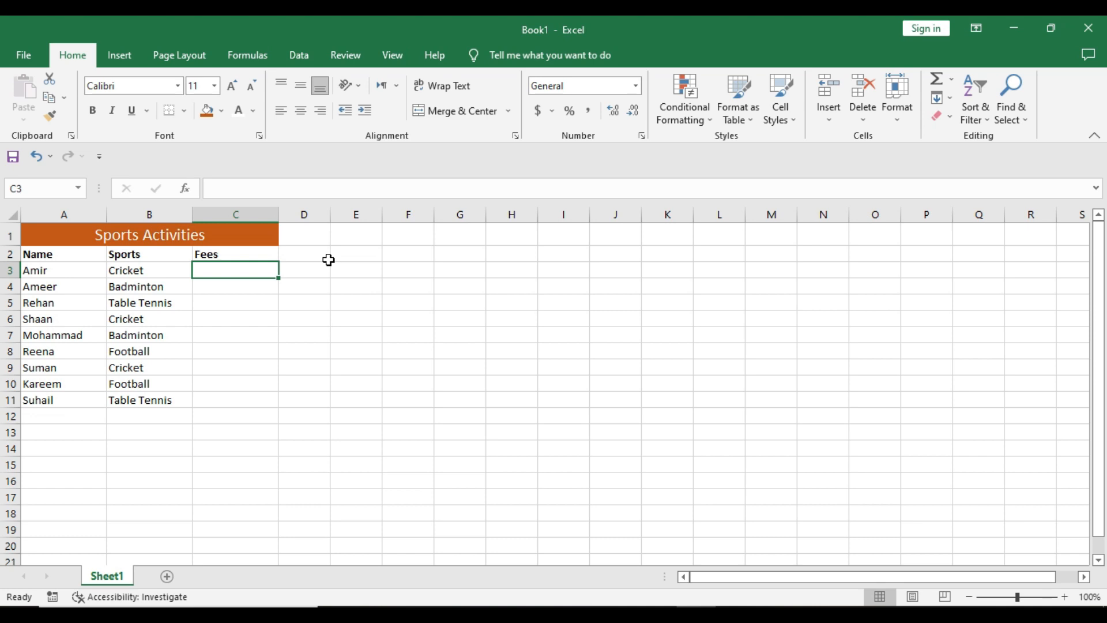
{"action": "type", "text": "5000"}
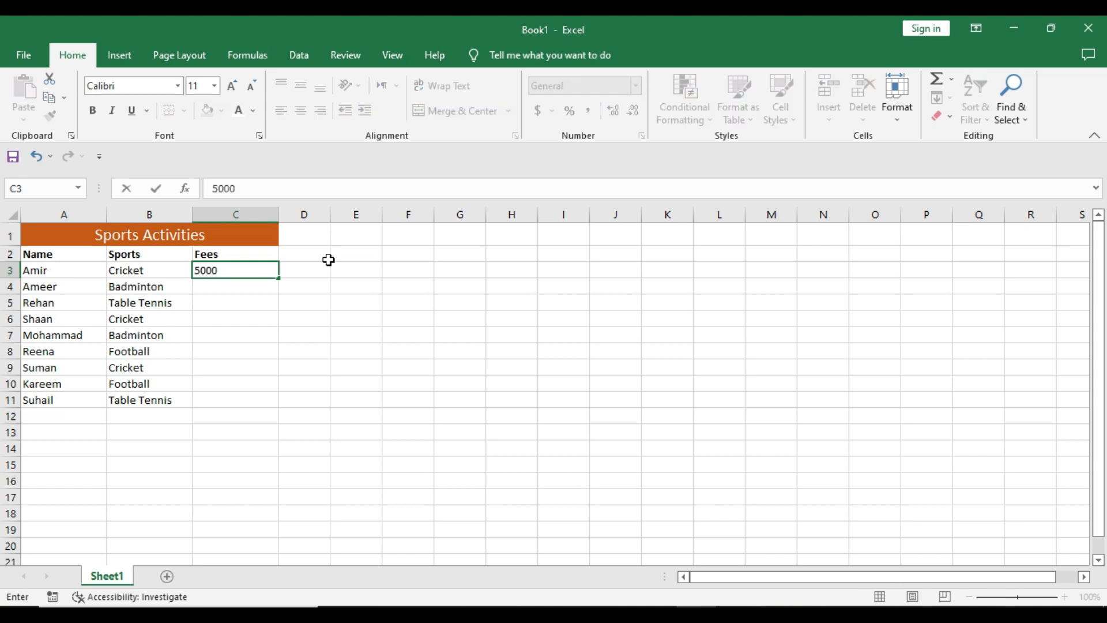
{"action": "key", "text": "Return"}
{"action": "type", "text": "4000"}
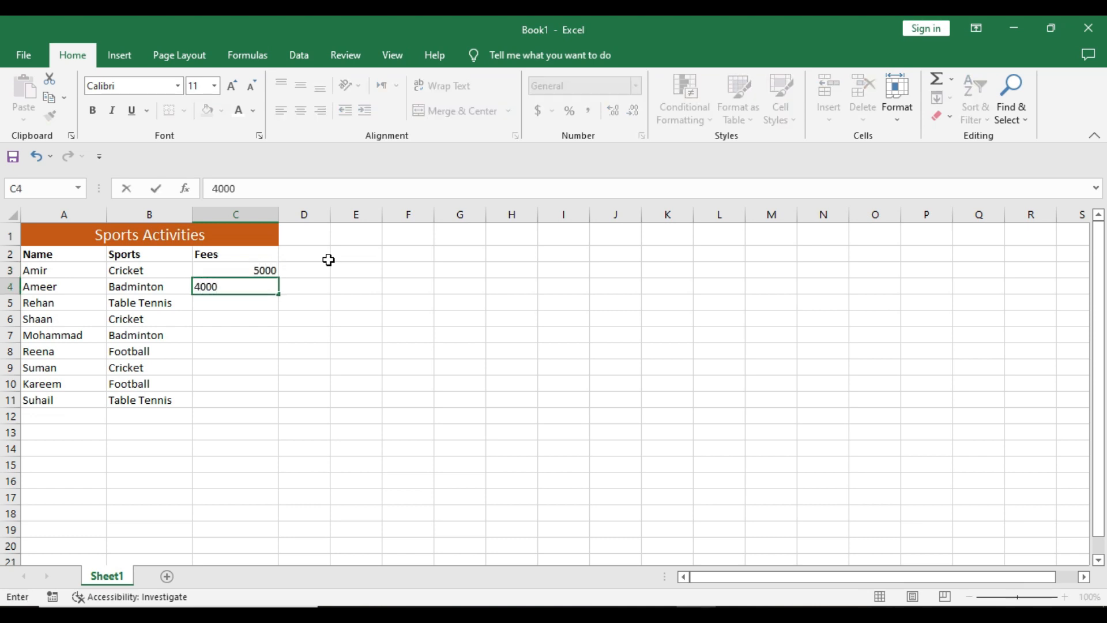
{"action": "key", "text": "Return"}
{"action": "type", "text": "3000"}
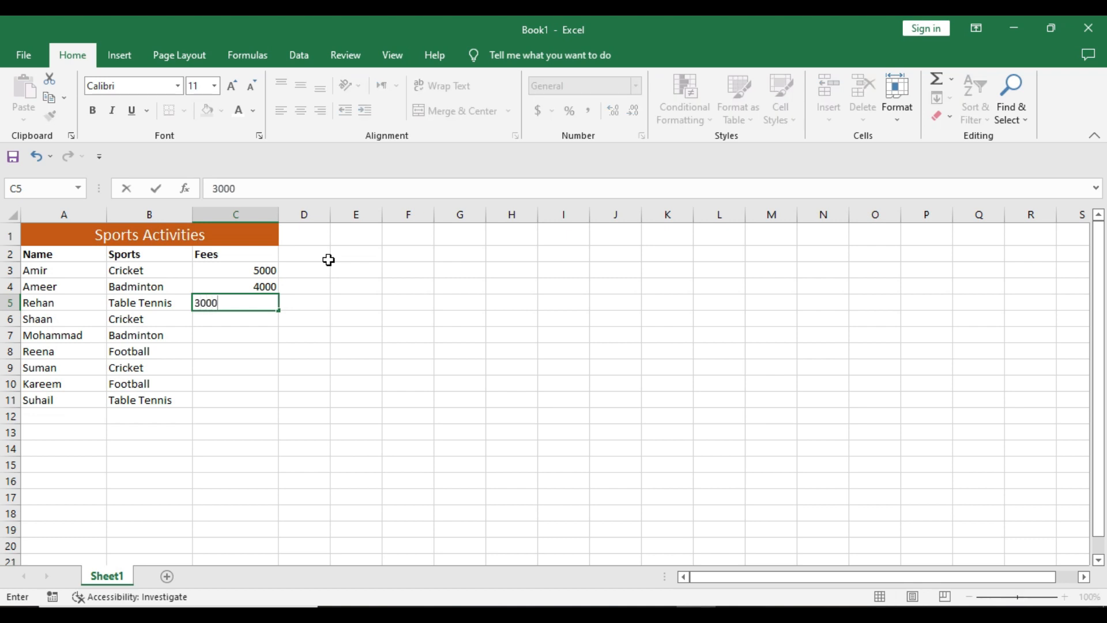
{"action": "key", "text": "Return"}
{"action": "type", "text": "5"}
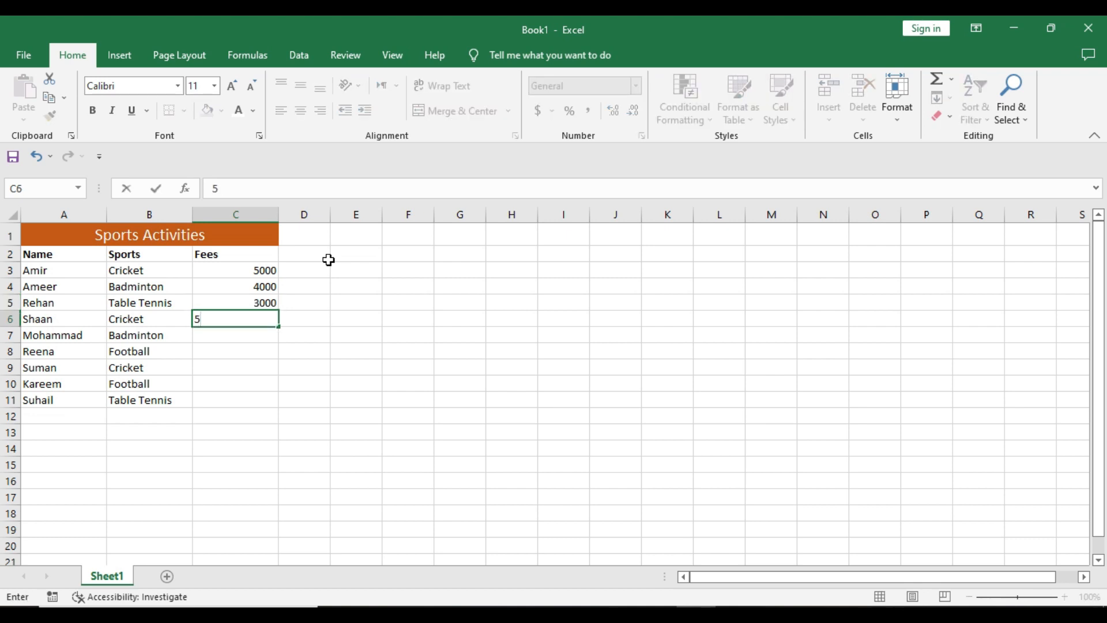
{"action": "type", "text": "000"}
{"action": "key", "text": "ctrl+Return"}
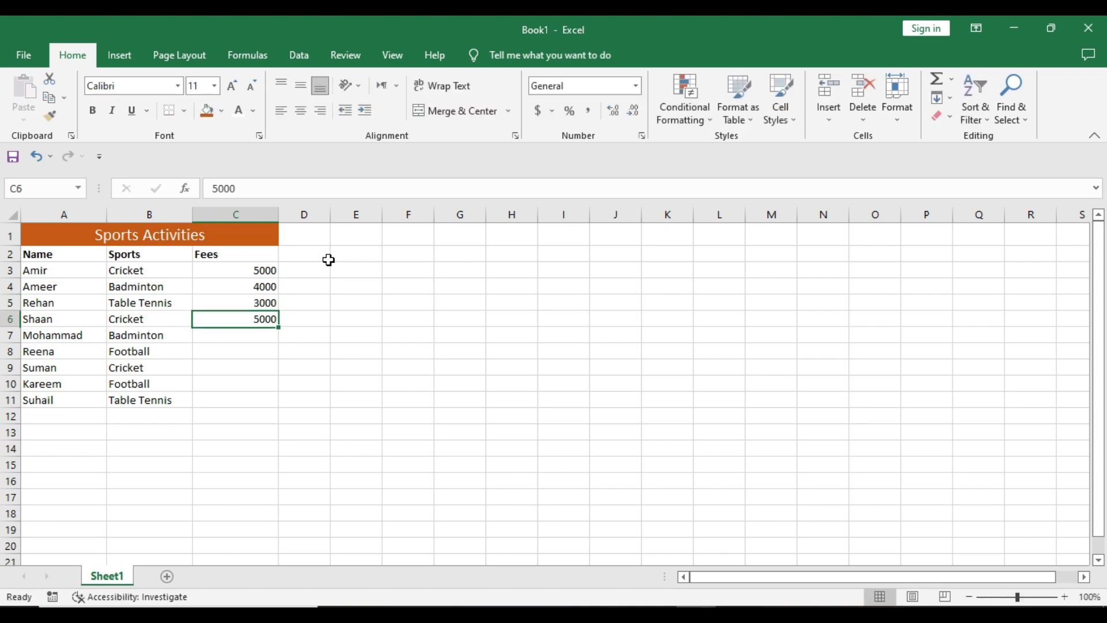
Enter the fees 4000, 6000 and 5000 in cells C7 to C9, checking the reference image.
{"action": "left_click", "coordinate": [256, 336]}
{"action": "key", "text": "alt+Tab"}
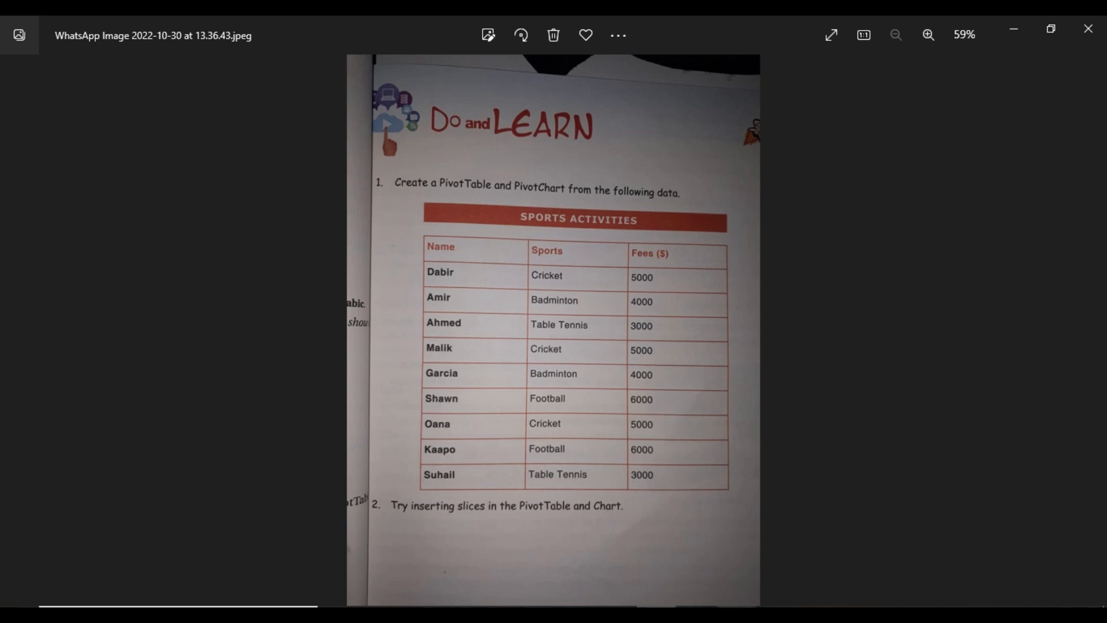
{"action": "key", "text": "alt+Tab"}
{"action": "type", "text": "4000"}
{"action": "key", "text": "Return"}
{"action": "type", "text": "6000"}
{"action": "key", "text": "Return"}
{"action": "type", "text": "500"}
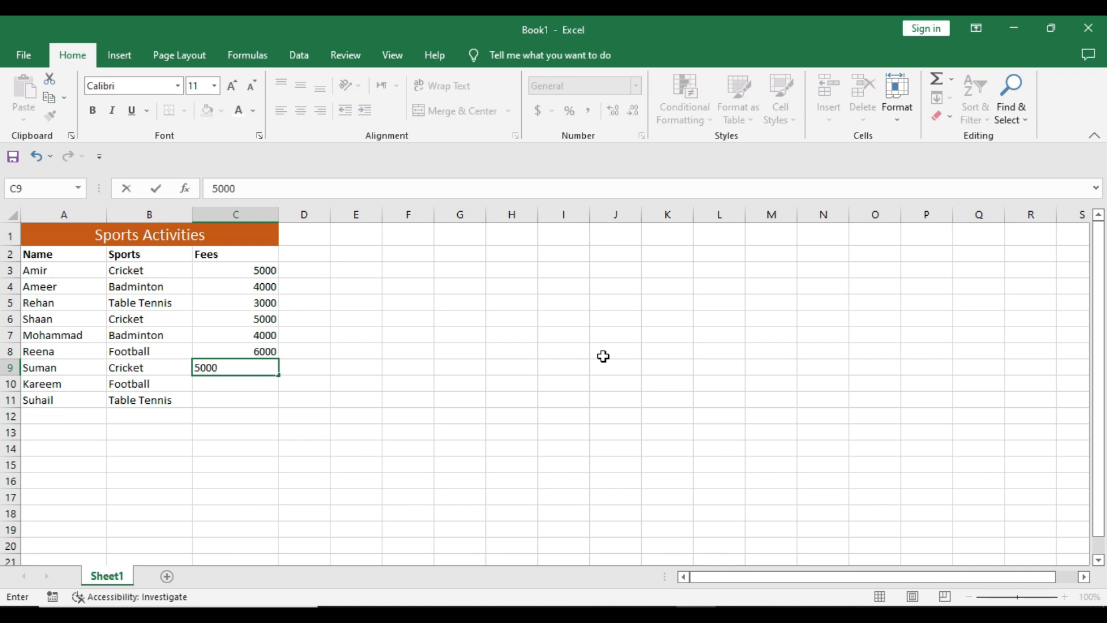
{"action": "type", "text": "0"}
{"action": "key", "text": "Return"}
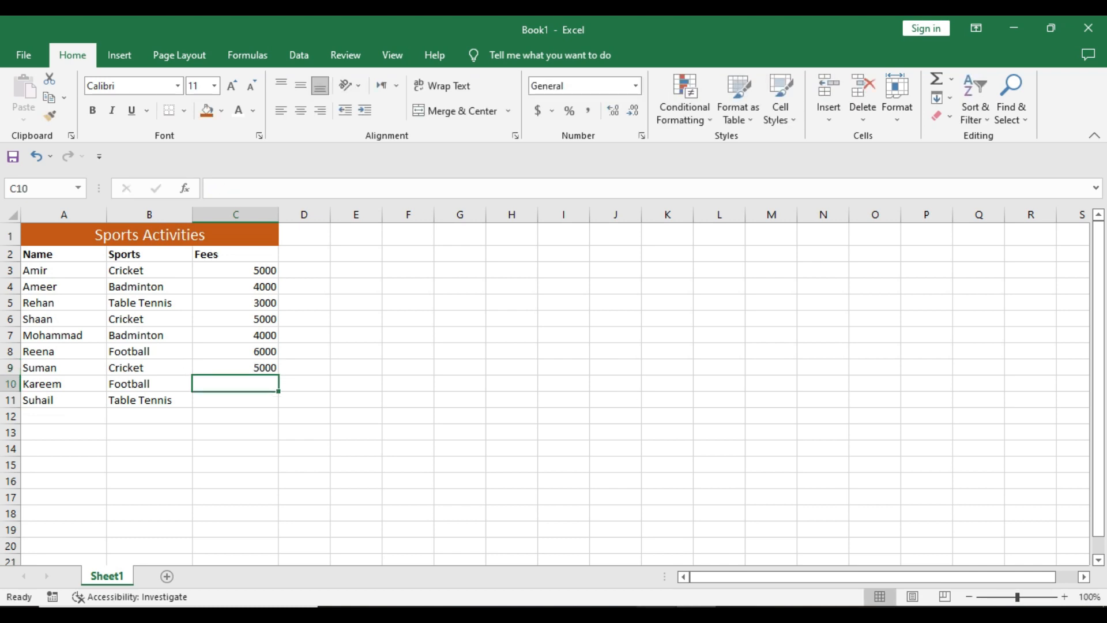
Enter the fees 6000 and 3000 in cells C10 and C11, checking the reference image.
{"action": "left_click", "coordinate": [695, 614]}
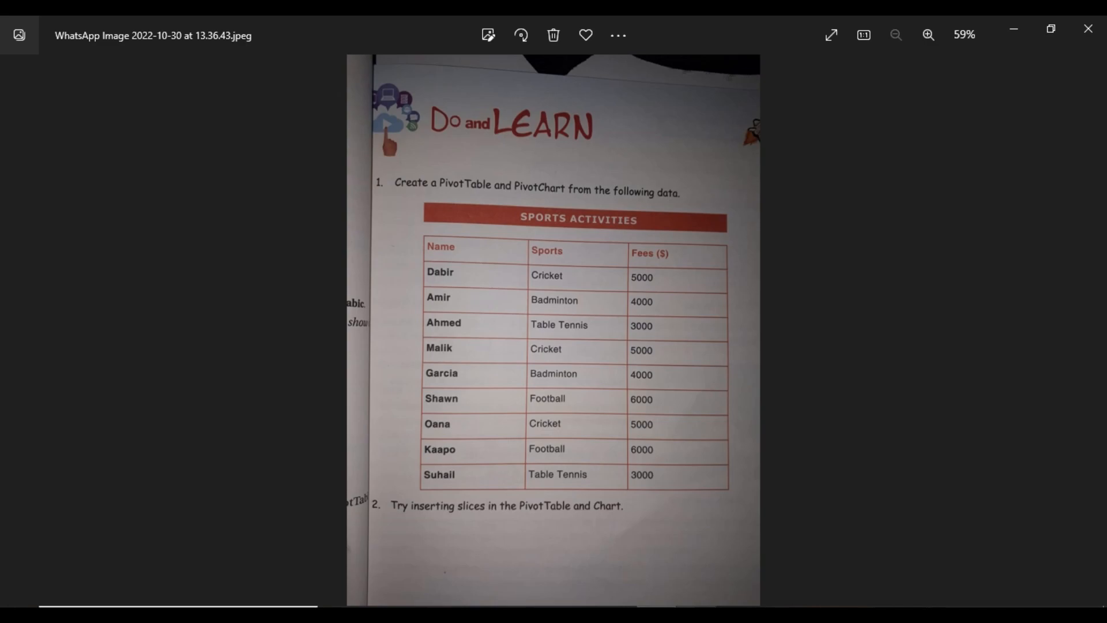
{"action": "left_click", "coordinate": [696, 615]}
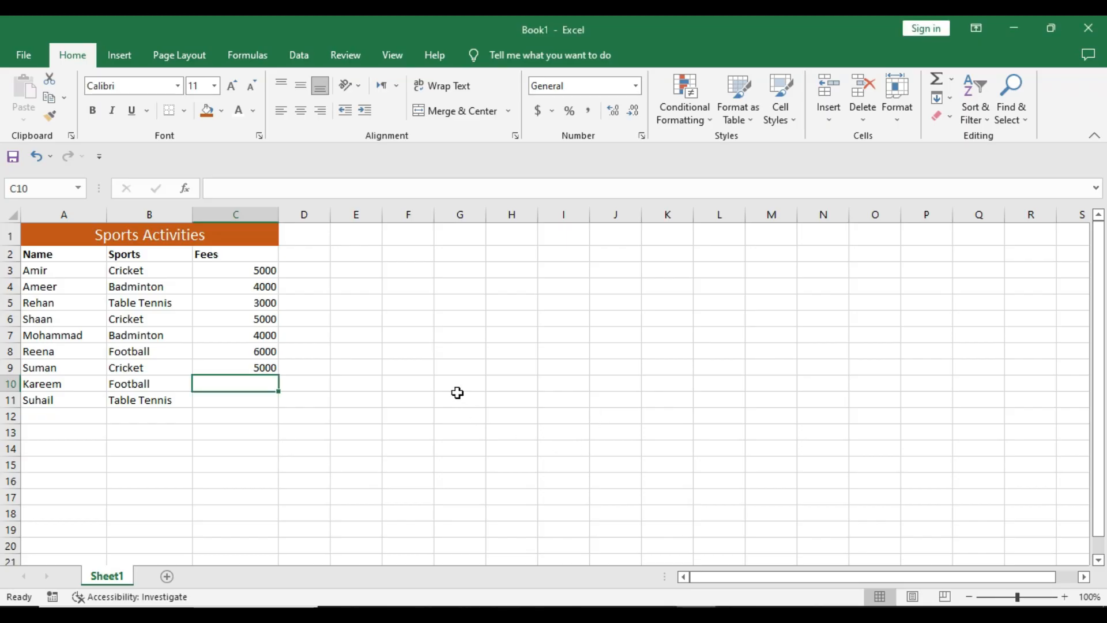
{"action": "type", "text": "6000"}
{"action": "key", "text": "Return"}
{"action": "type", "text": "3000"}
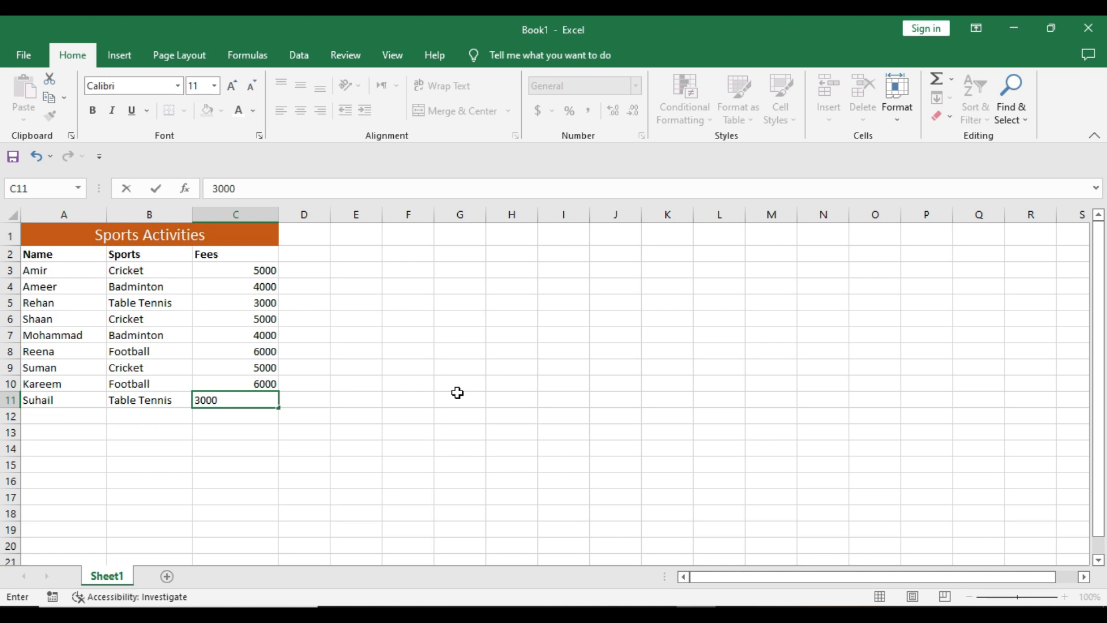
{"action": "left_click", "coordinate": [437, 368]}
Apply all borders to the table range A1:C11.
{"action": "left_click_drag", "start_coordinate": [170, 235], "coordinate": [185, 399]}
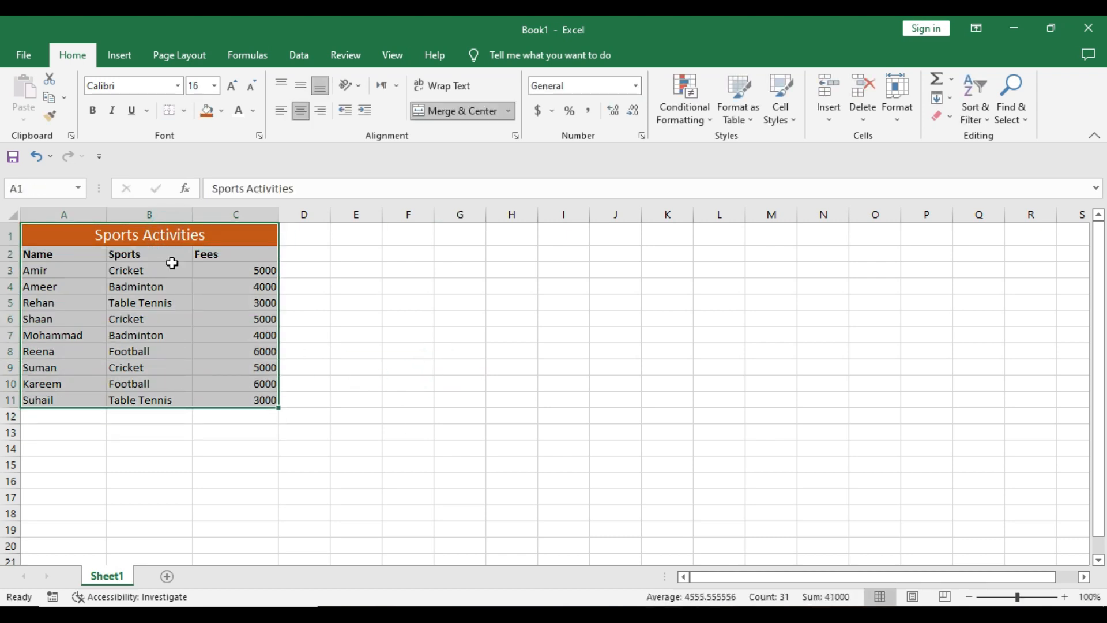
{"action": "left_click", "coordinate": [185, 111]}
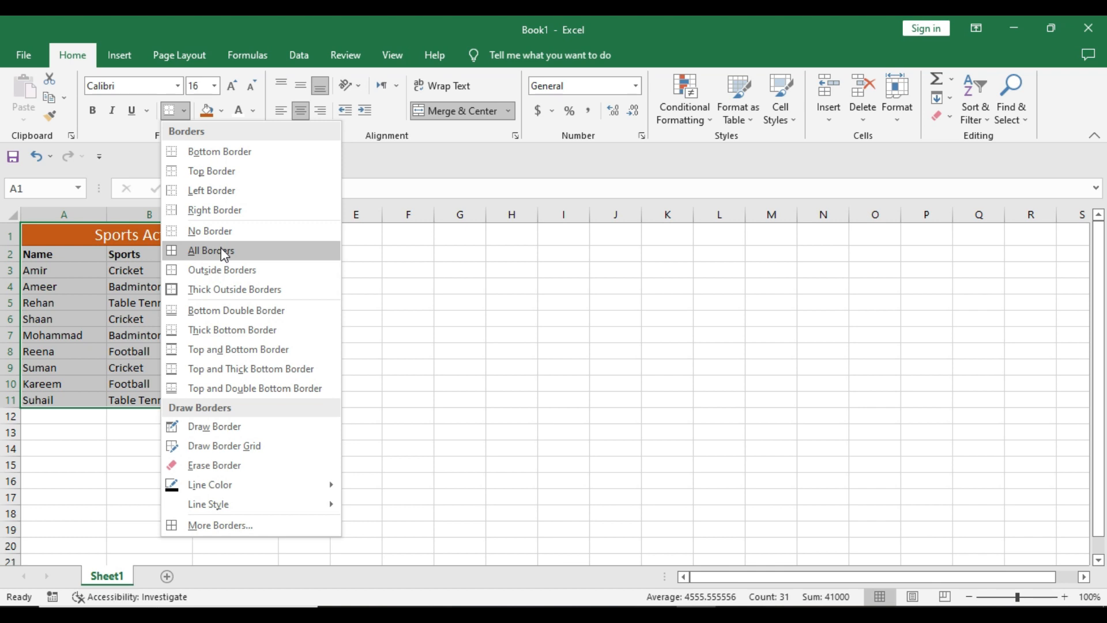
{"action": "left_click", "coordinate": [224, 252]}
{"action": "left_click", "coordinate": [372, 307]}
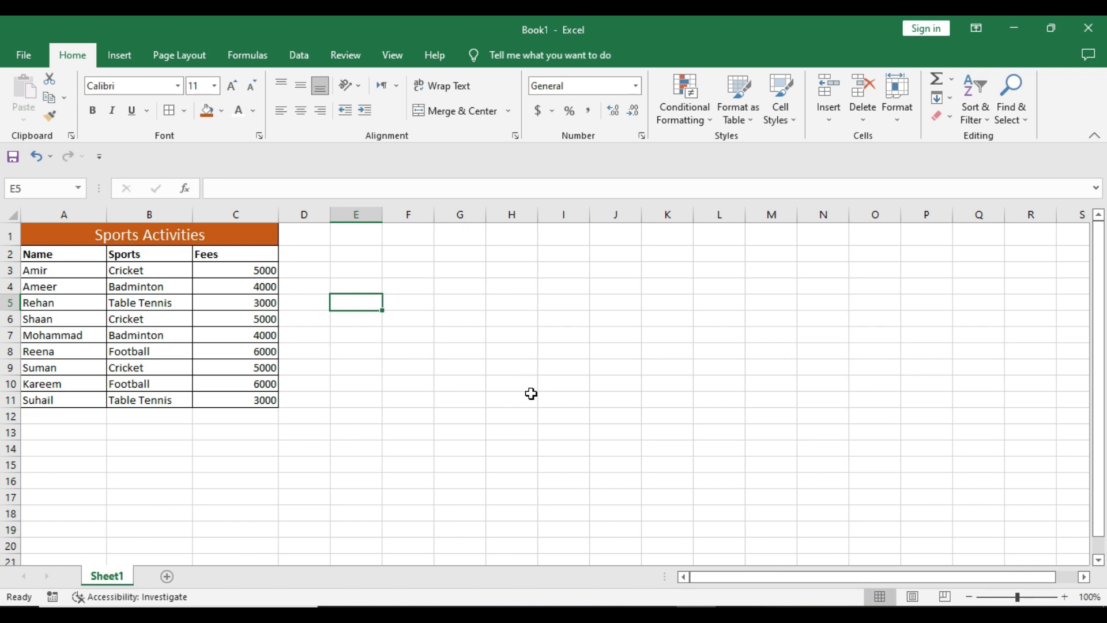
Create a PivotTable from the range A2:C11 on a new worksheet.
{"action": "left_click_drag", "start_coordinate": [65, 258], "coordinate": [251, 395]}
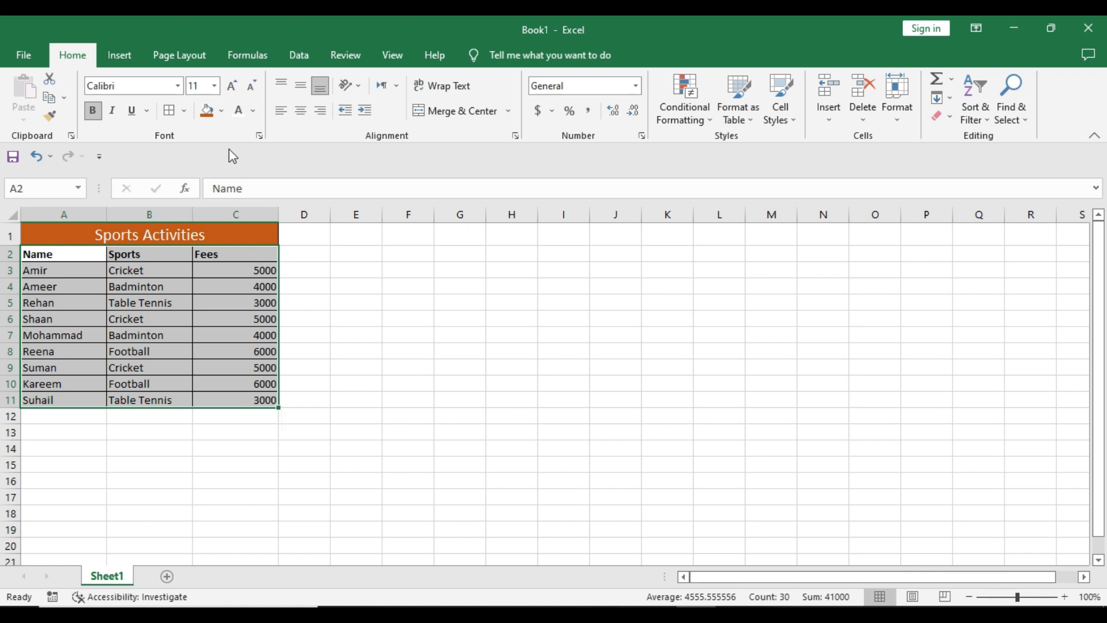
{"action": "left_click", "coordinate": [125, 58]}
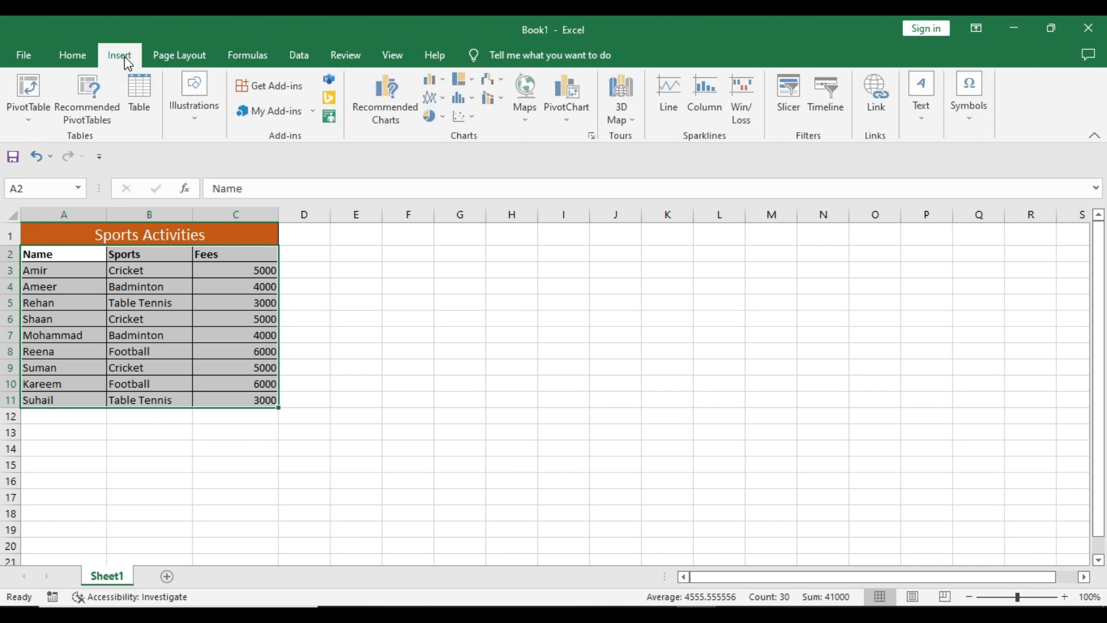
{"action": "left_click", "coordinate": [42, 111]}
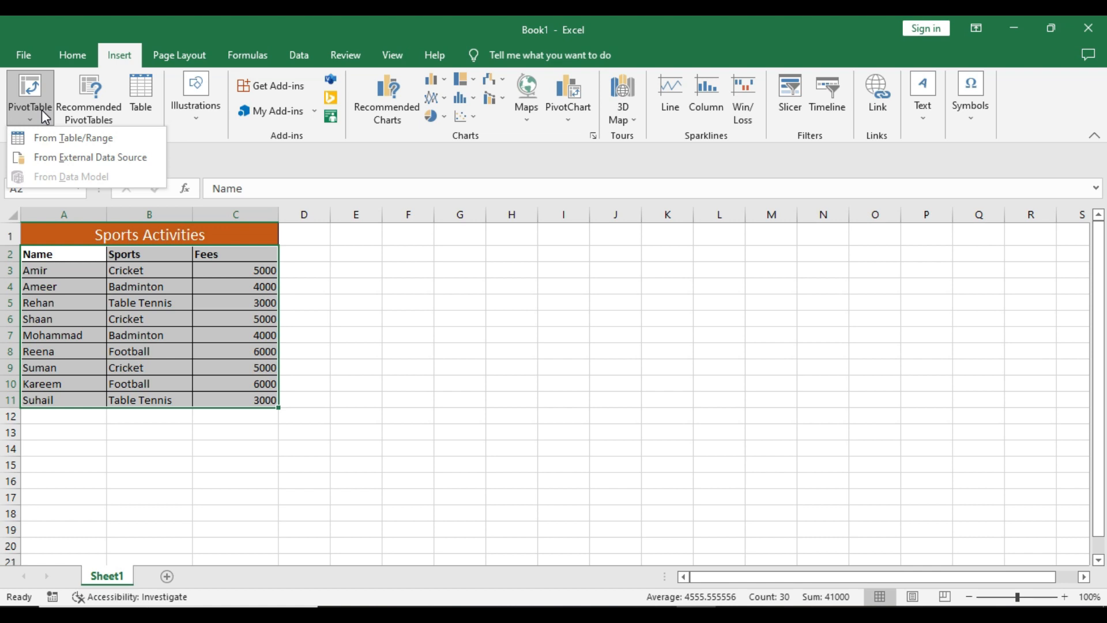
{"action": "left_click", "coordinate": [67, 139]}
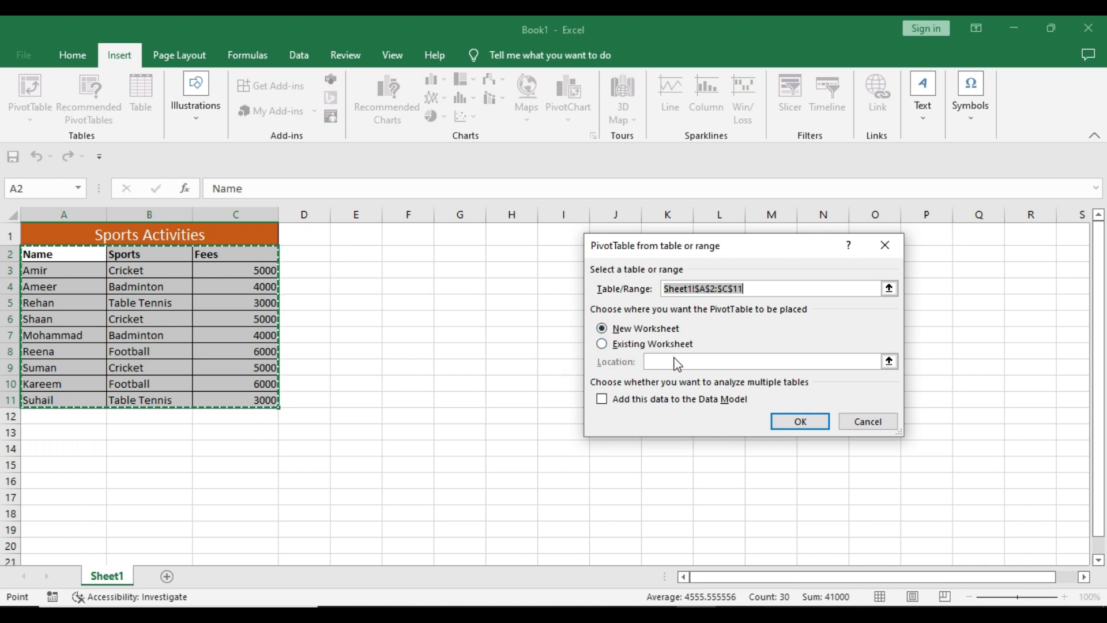
{"action": "left_click", "coordinate": [798, 421]}
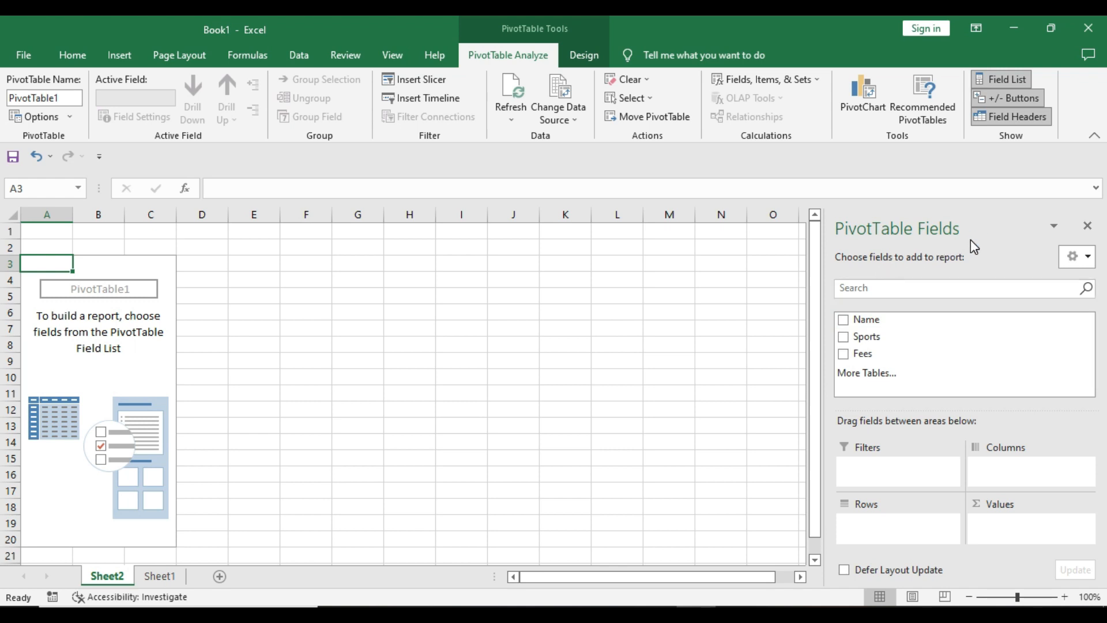
Add the Name, Sports and Fees fields to the PivotTable and close the field list.
{"action": "left_click", "coordinate": [845, 321]}
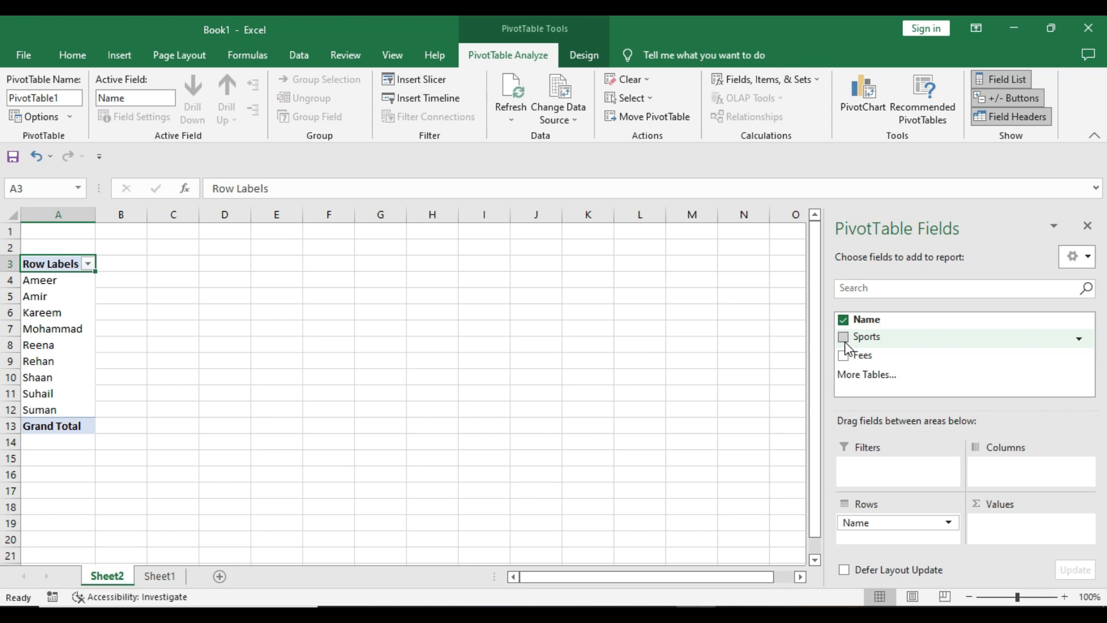
{"action": "left_click", "coordinate": [845, 340]}
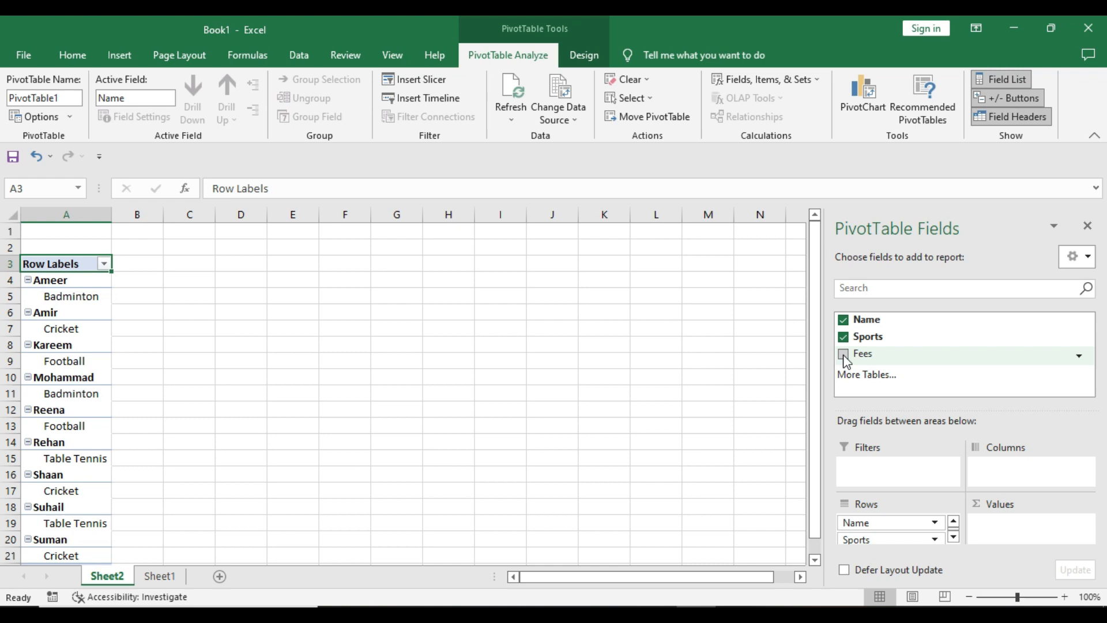
{"action": "left_click", "coordinate": [844, 355]}
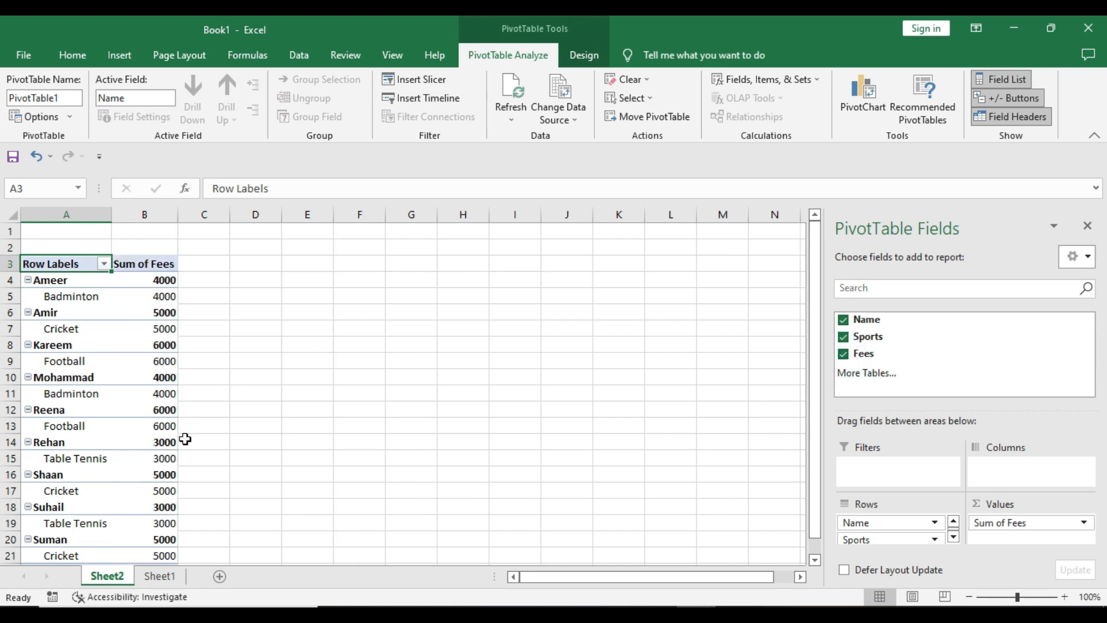
{"action": "left_click", "coordinate": [1088, 227]}
Insert a PivotChart from the Sheet1 data range A2:C11 on a new worksheet.
{"action": "left_click", "coordinate": [166, 576]}
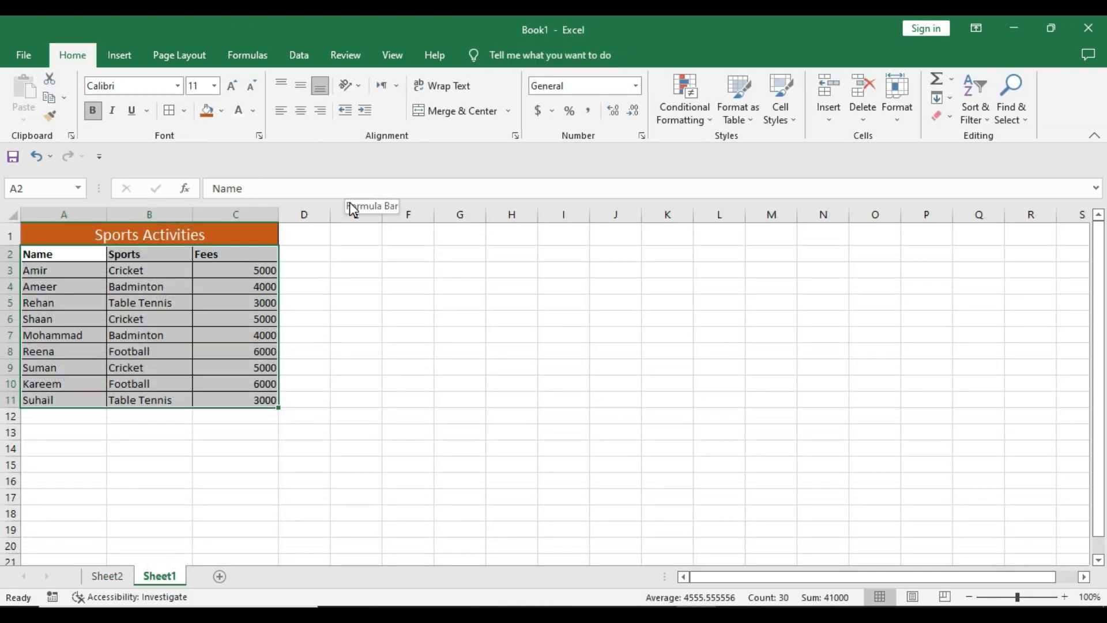
{"action": "left_click", "coordinate": [121, 65]}
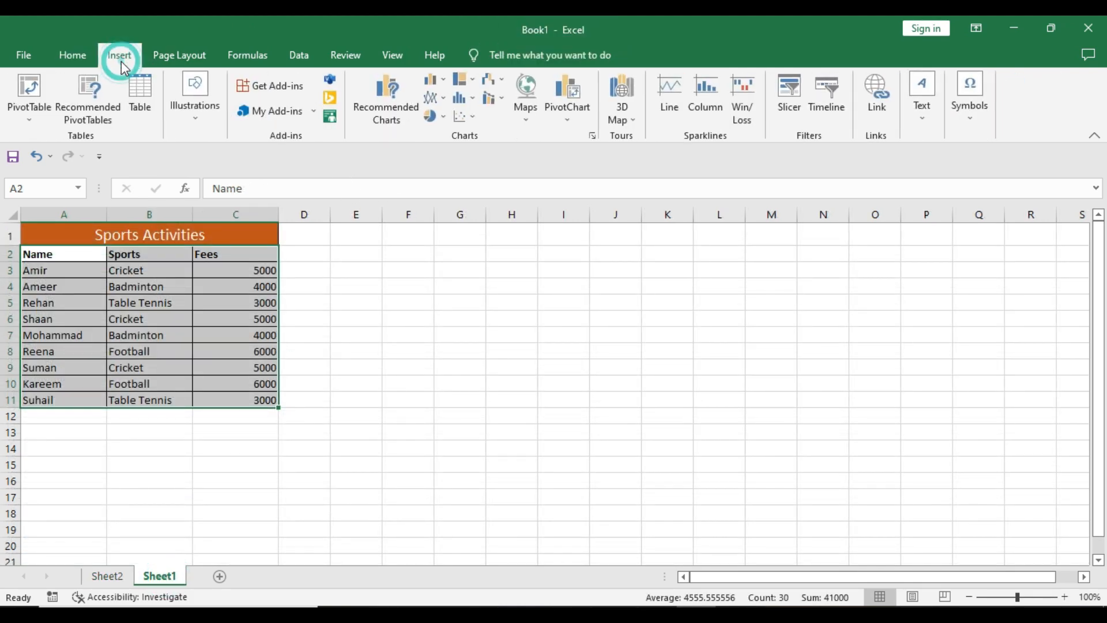
{"action": "left_click", "coordinate": [568, 123]}
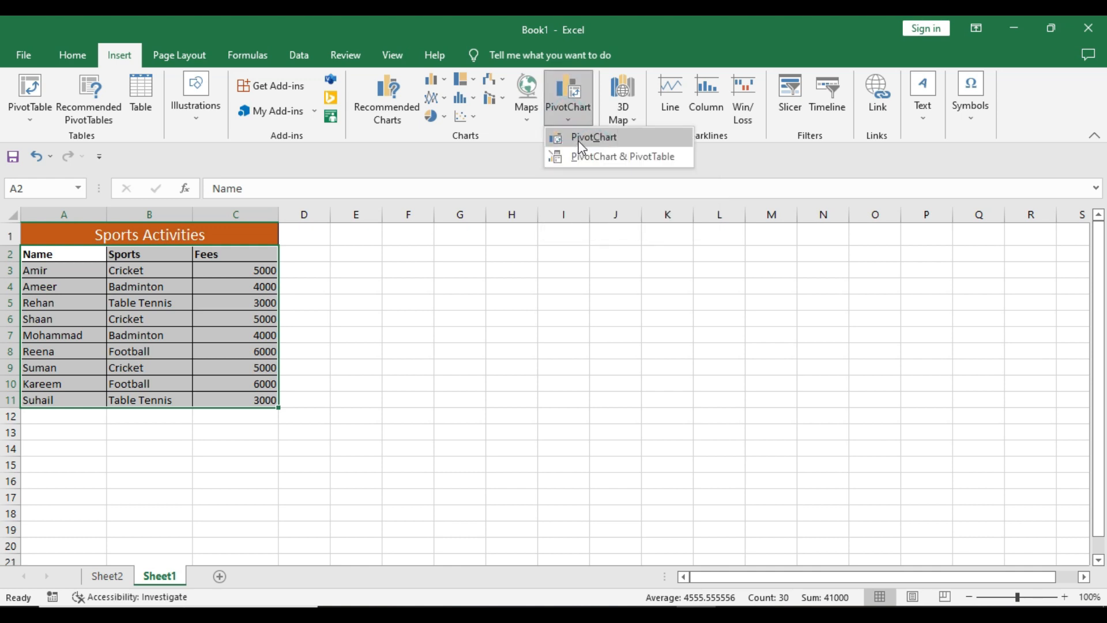
{"action": "left_click", "coordinate": [582, 142]}
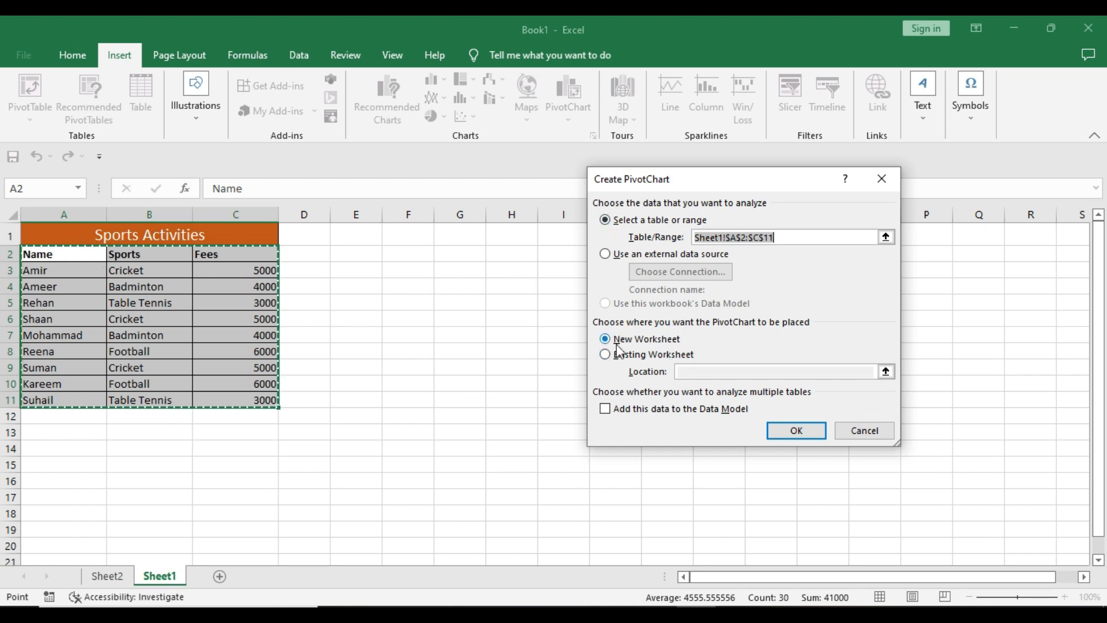
{"action": "left_click", "coordinate": [804, 431]}
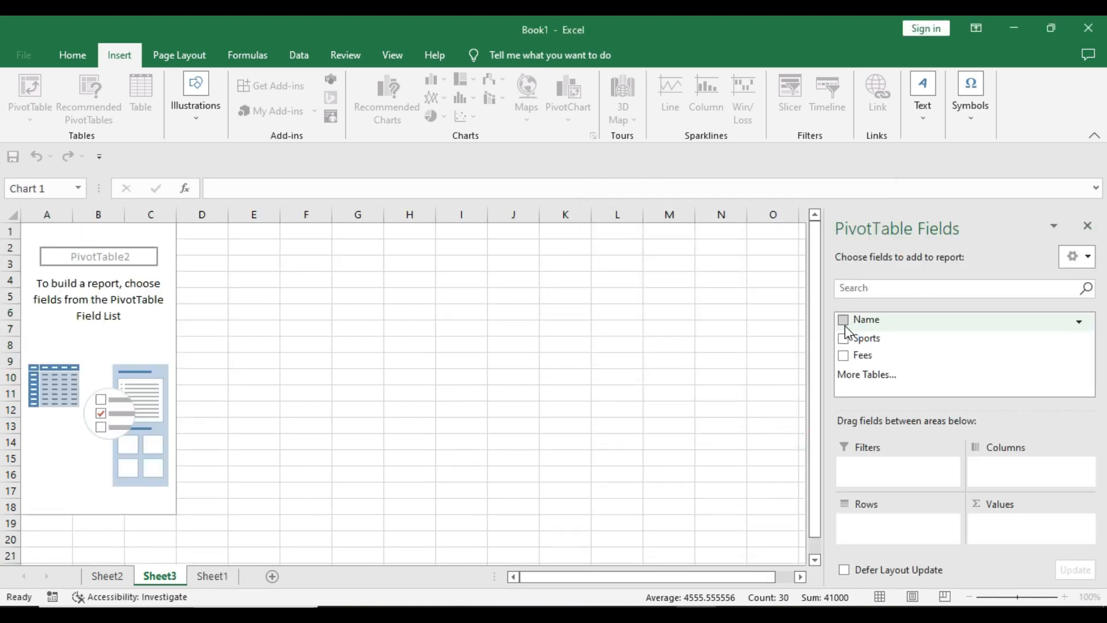
Add the Name, Sports and Fees fields to the PivotChart.
{"action": "left_click", "coordinate": [843, 321]}
{"action": "left_click", "coordinate": [843, 338]}
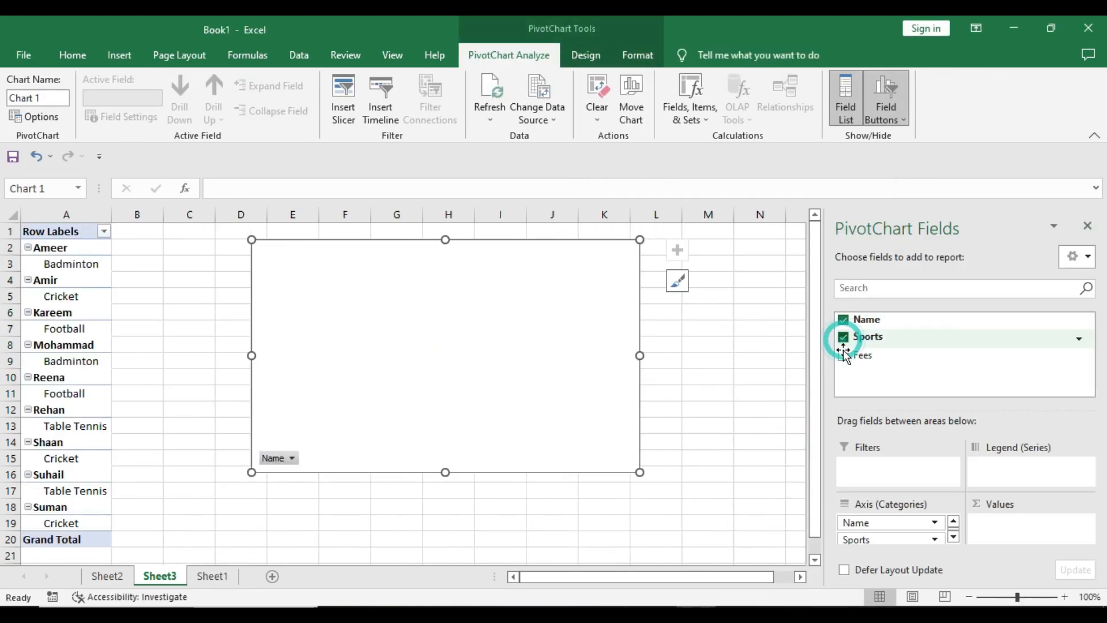
{"action": "left_click", "coordinate": [844, 353]}
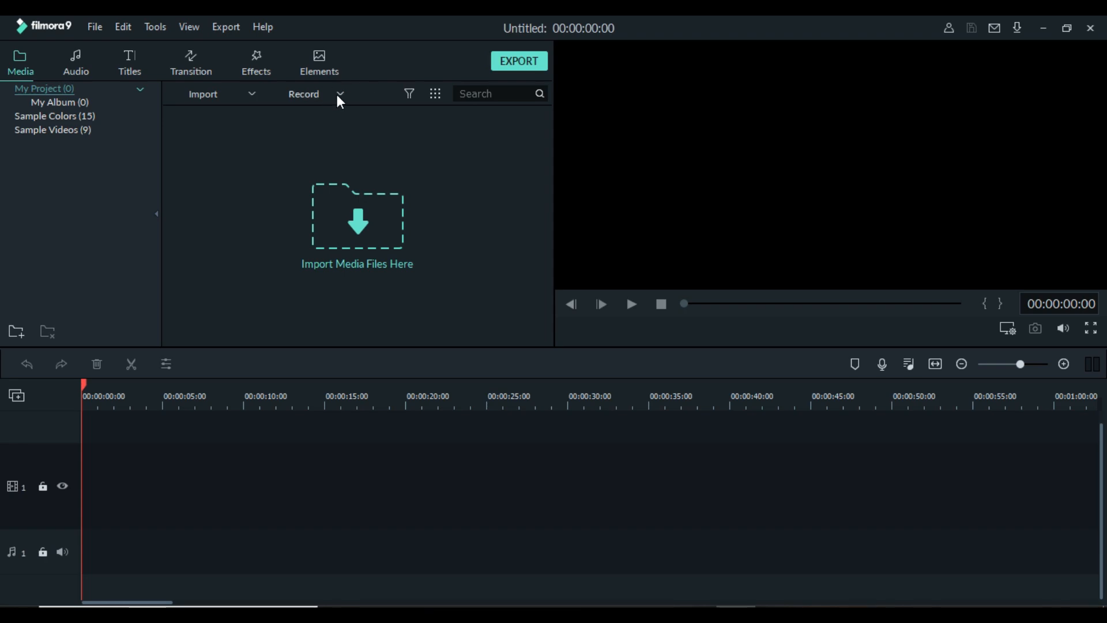
{"action": "left_click", "coordinate": [339, 95]}
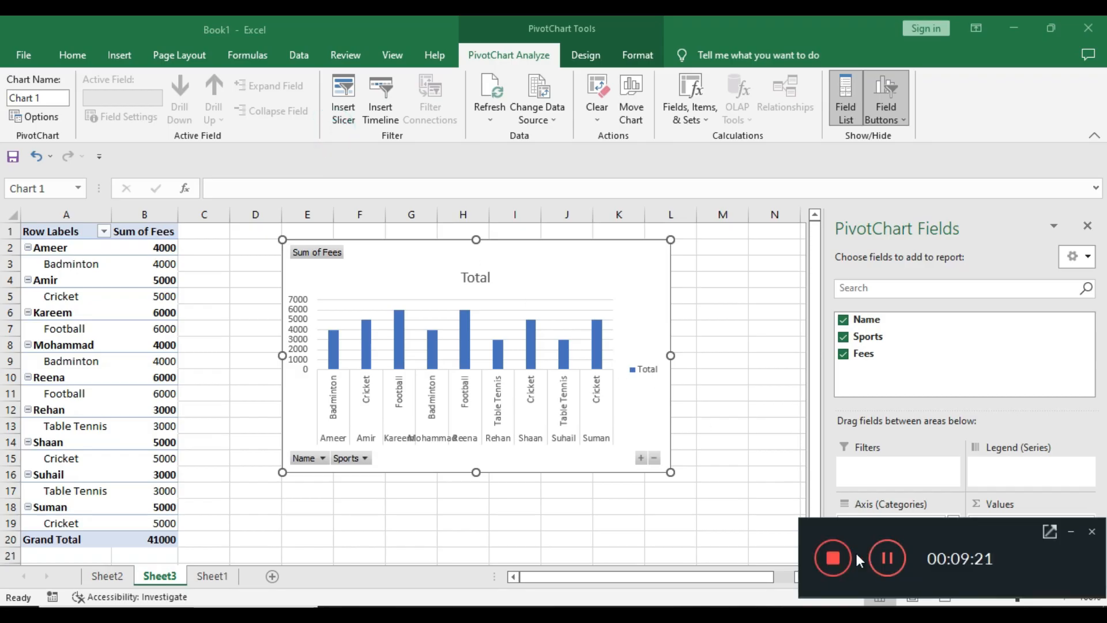